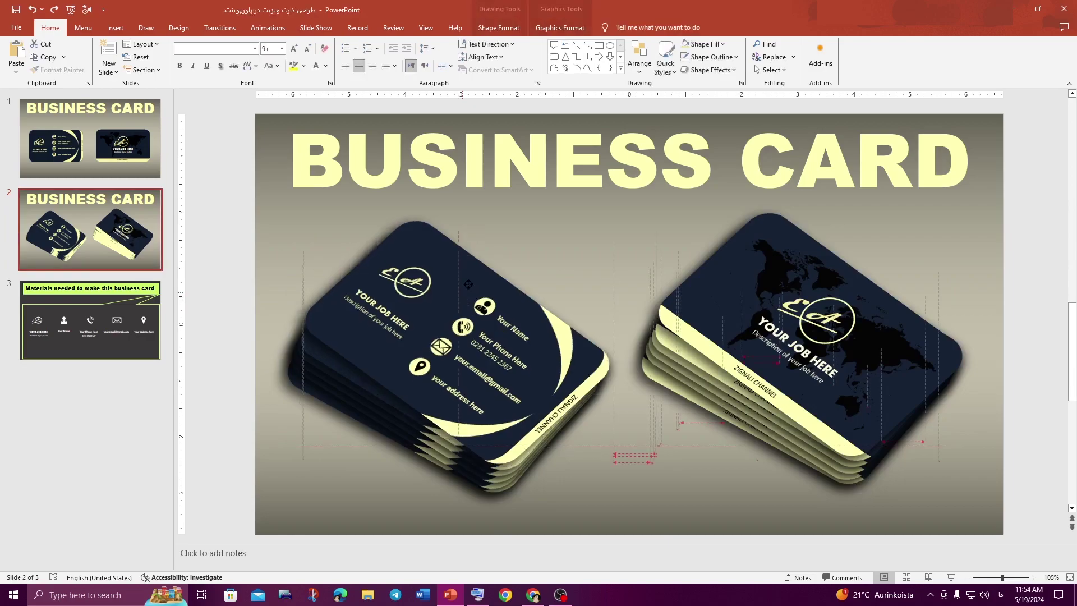
{"action": "left_click_drag", "start_coordinate": [724, 298], "coordinate": [622, 420]}
{"action": "key", "text": "ctrl+z"}
{"action": "key", "text": "ctrl+z"}
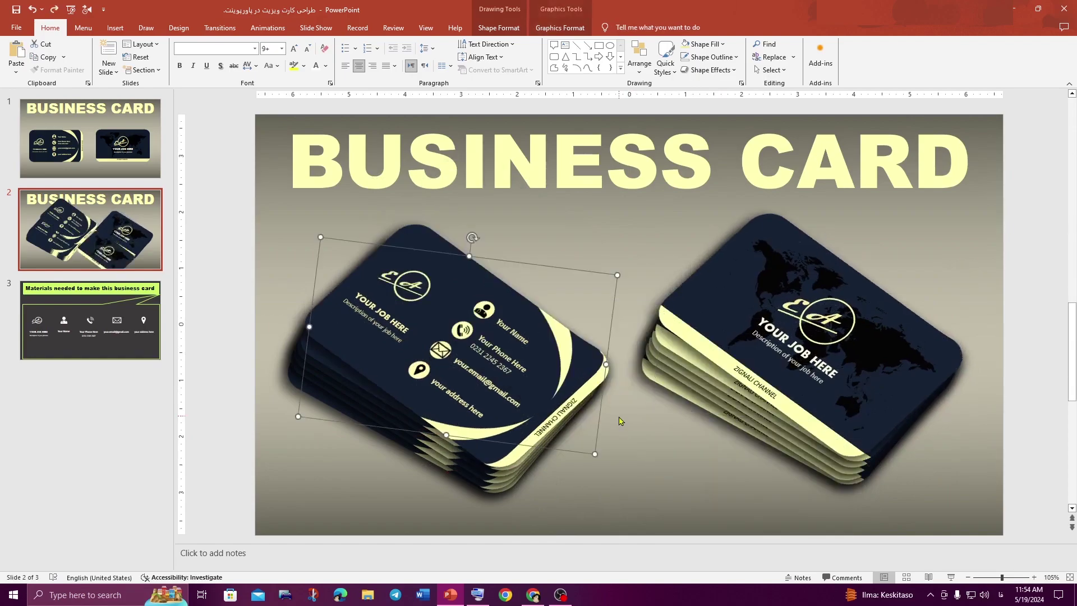
- Review the logo, icons and text items needed for the business card on slide 3
{"action": "left_click", "coordinate": [121, 332]}
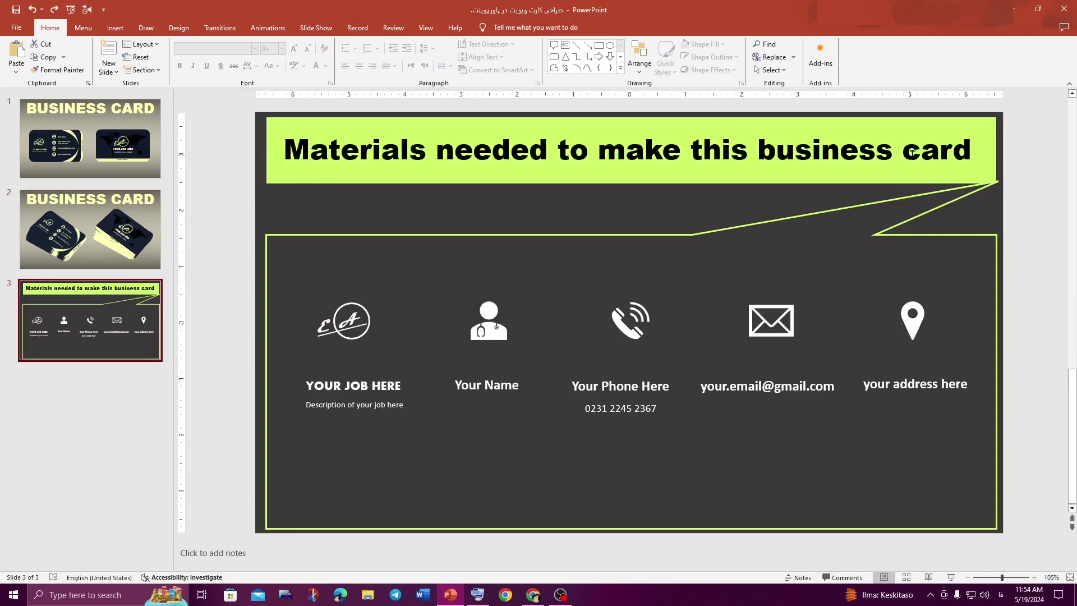
{"action": "left_click", "coordinate": [339, 315]}
{"action": "left_click", "coordinate": [477, 334]}
{"action": "left_click", "coordinate": [615, 331]}
{"action": "left_click_drag", "start_coordinate": [763, 336], "coordinate": [751, 304]}
{"action": "key", "text": "ctrl+z"}
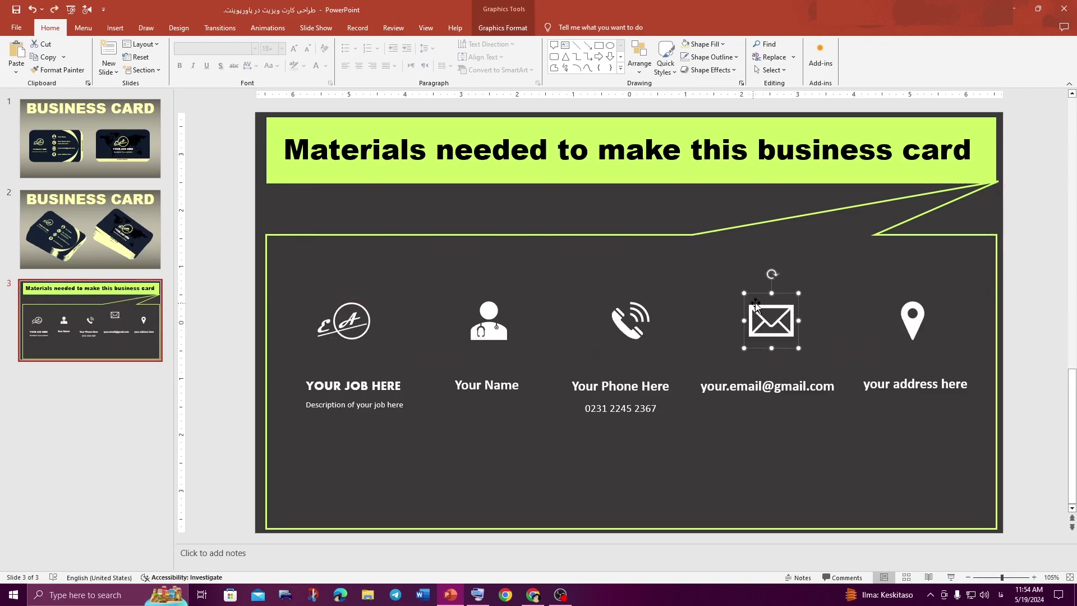
{"action": "left_click", "coordinate": [909, 320]}
{"action": "left_click", "coordinate": [894, 385]}
{"action": "left_click", "coordinate": [773, 393]}
{"action": "left_click", "coordinate": [643, 390]}
{"action": "left_click", "coordinate": [492, 386]}
{"action": "left_click", "coordinate": [367, 385]}
{"action": "left_click", "coordinate": [629, 402]}
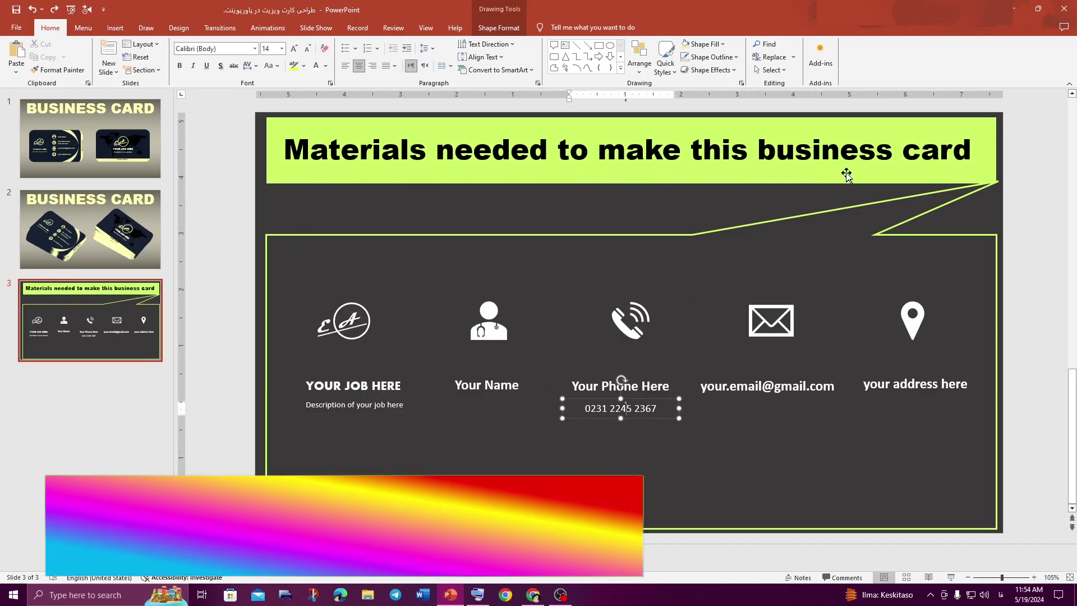
- Create a new blank presentation and clear the title and subtitle placeholders from its slide
{"action": "left_click", "coordinate": [16, 28]}
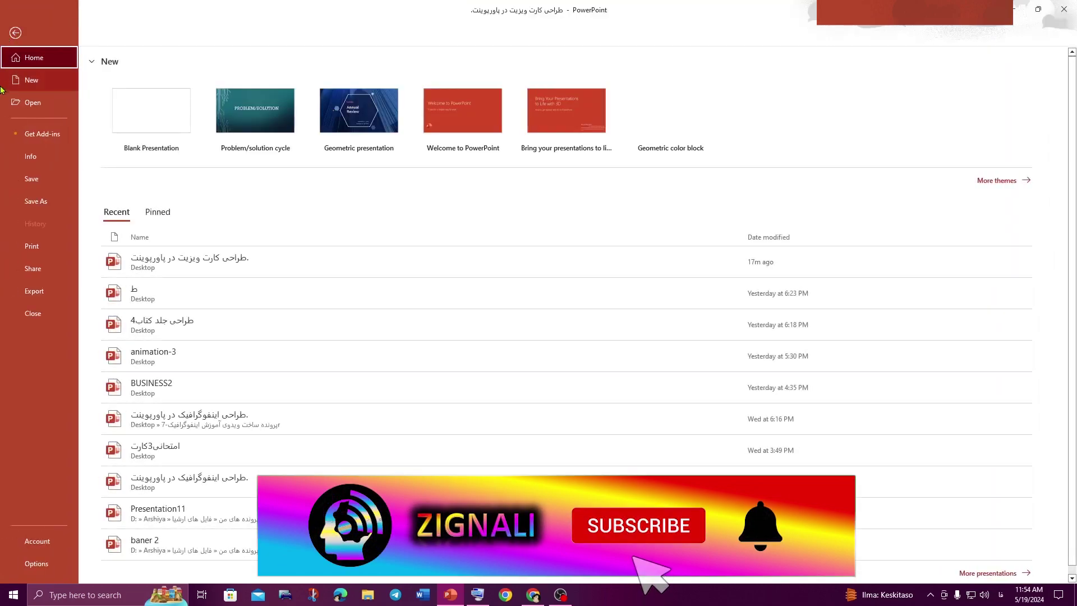
{"action": "left_click", "coordinate": [41, 81]}
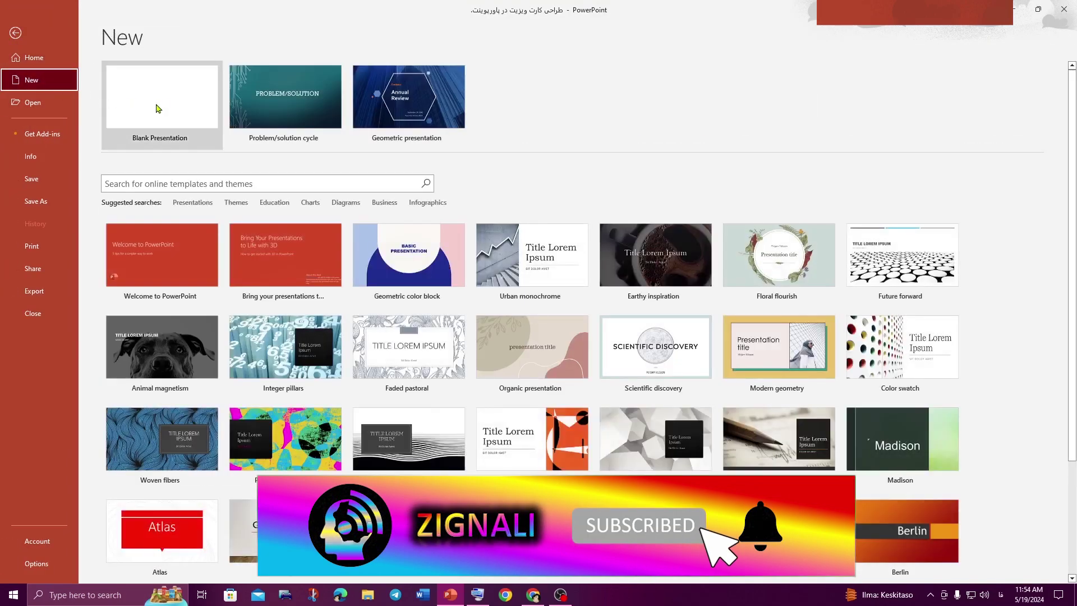
{"action": "key", "text": "Escape"}
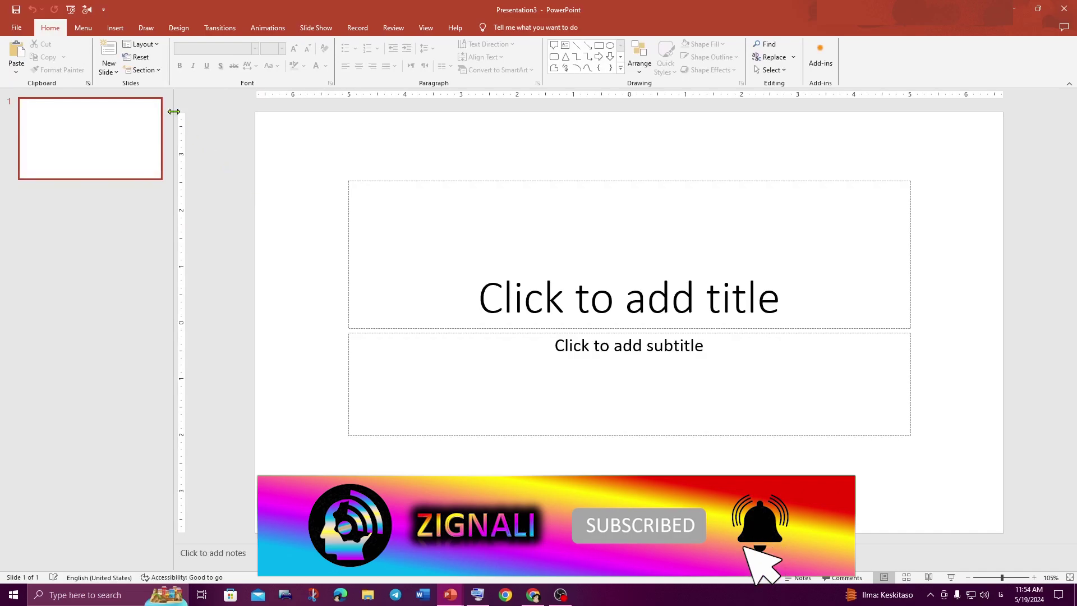
{"action": "left_click", "coordinate": [113, 73]}
{"action": "left_click", "coordinate": [118, 220]}
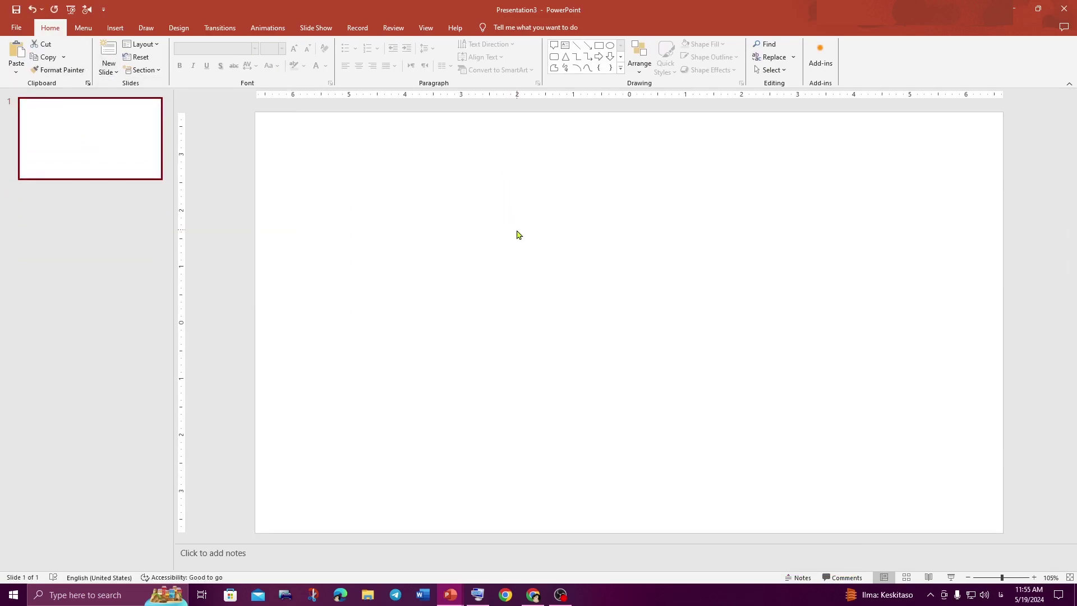
- Draw a rounded rectangle about 5.77" wide and 3.39" high on the left half of the slide
{"action": "left_click", "coordinate": [620, 68]}
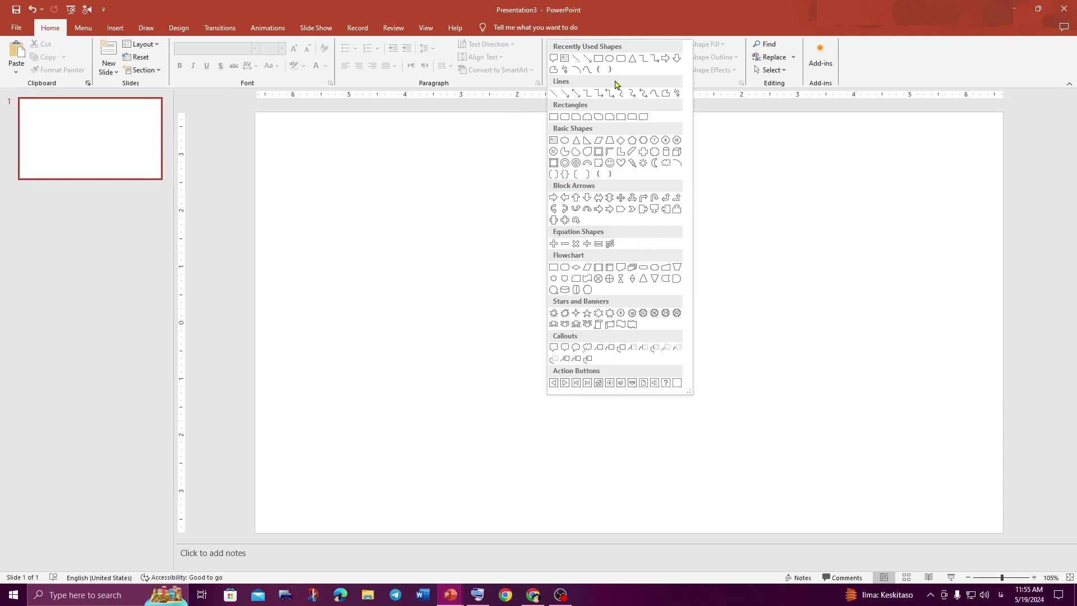
{"action": "left_click", "coordinate": [621, 59]}
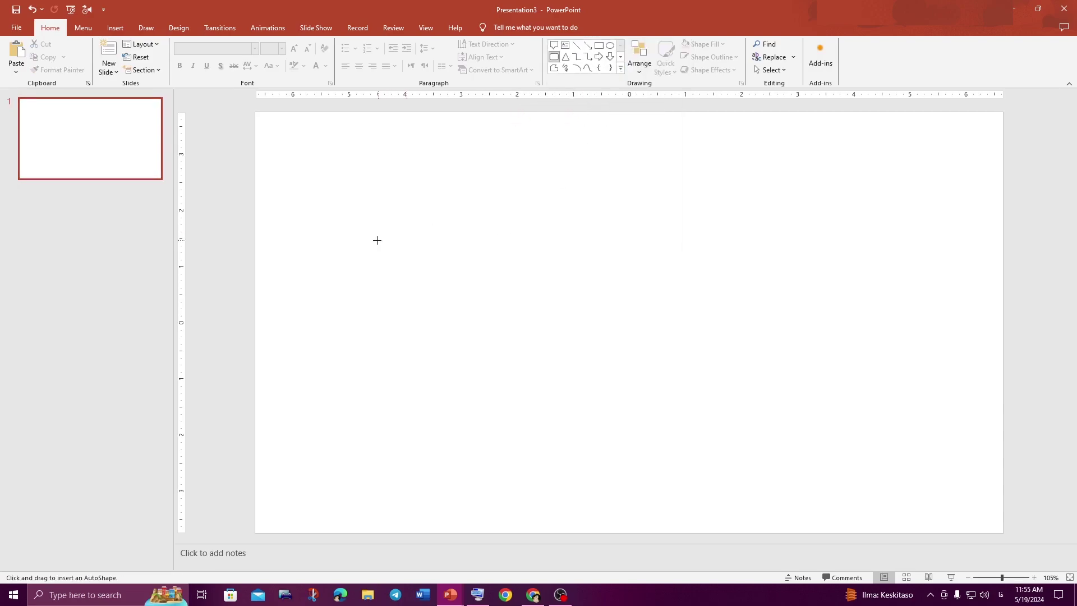
{"action": "left_click_drag", "start_coordinate": [314, 247], "coordinate": [629, 437]}
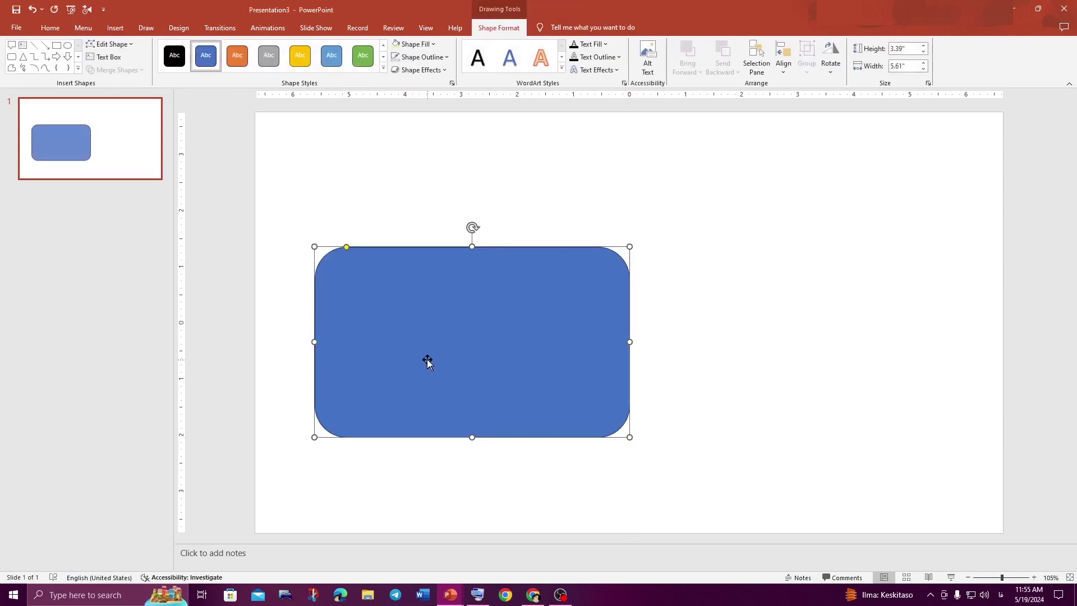
{"action": "left_click_drag", "start_coordinate": [314, 342], "coordinate": [305, 341]}
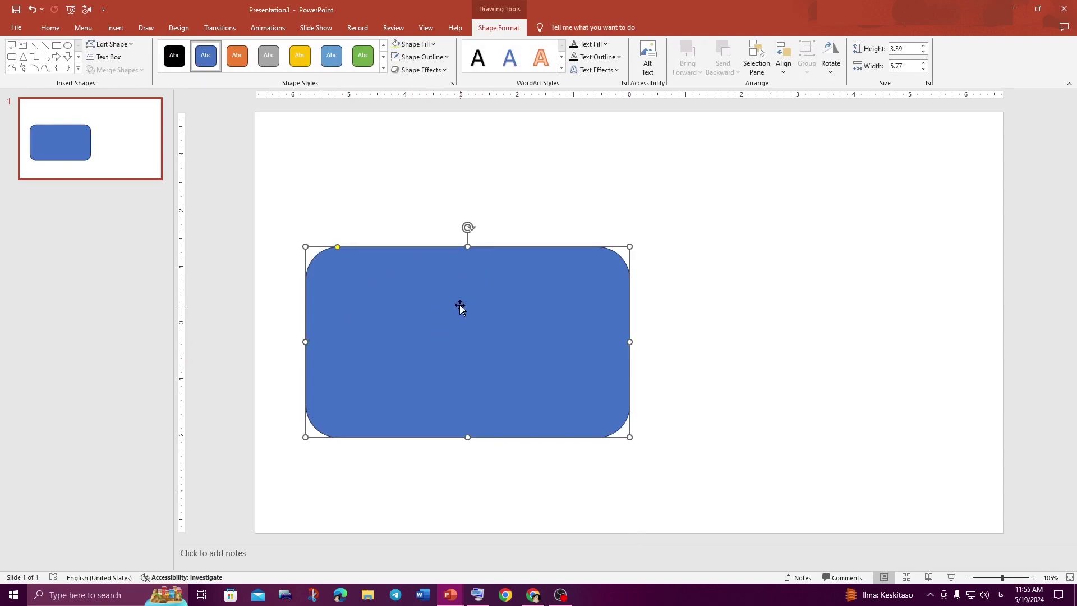
- Remove the rounded rectangle's outline and give it a custom dark navy blue fill
{"action": "left_click", "coordinate": [416, 58]}
{"action": "left_click", "coordinate": [418, 155]}
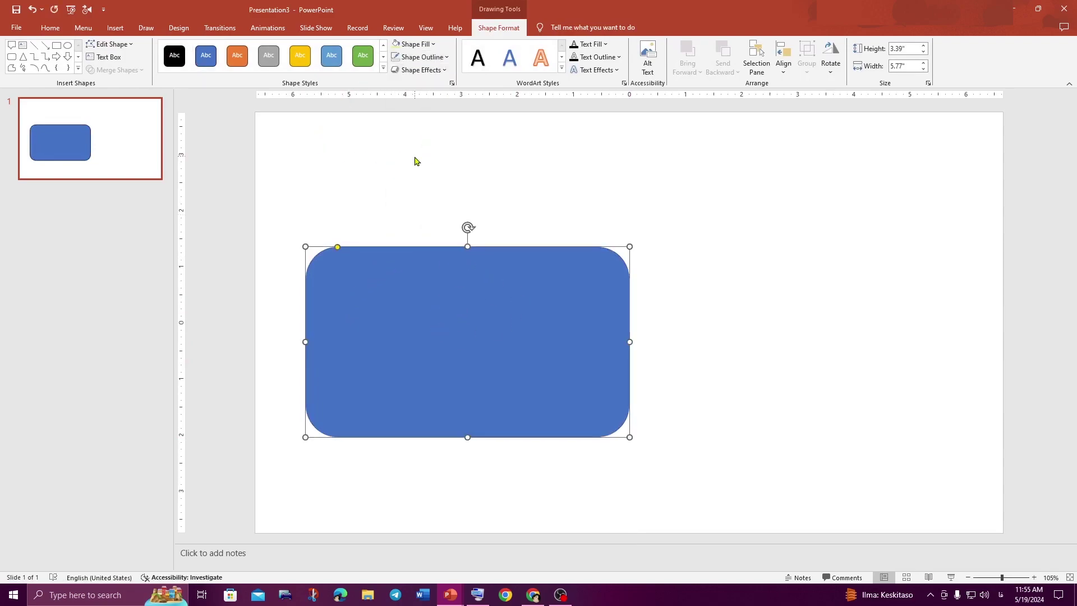
{"action": "left_click", "coordinate": [415, 44]}
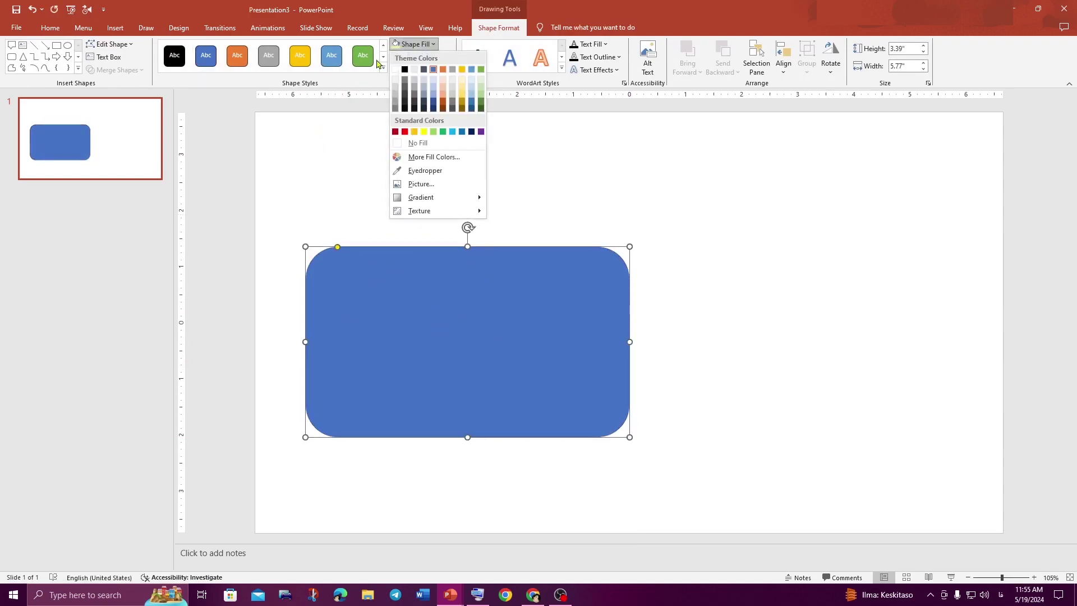
{"action": "left_click", "coordinate": [406, 157]}
{"action": "left_click_drag", "start_coordinate": [514, 251], "coordinate": [515, 226]}
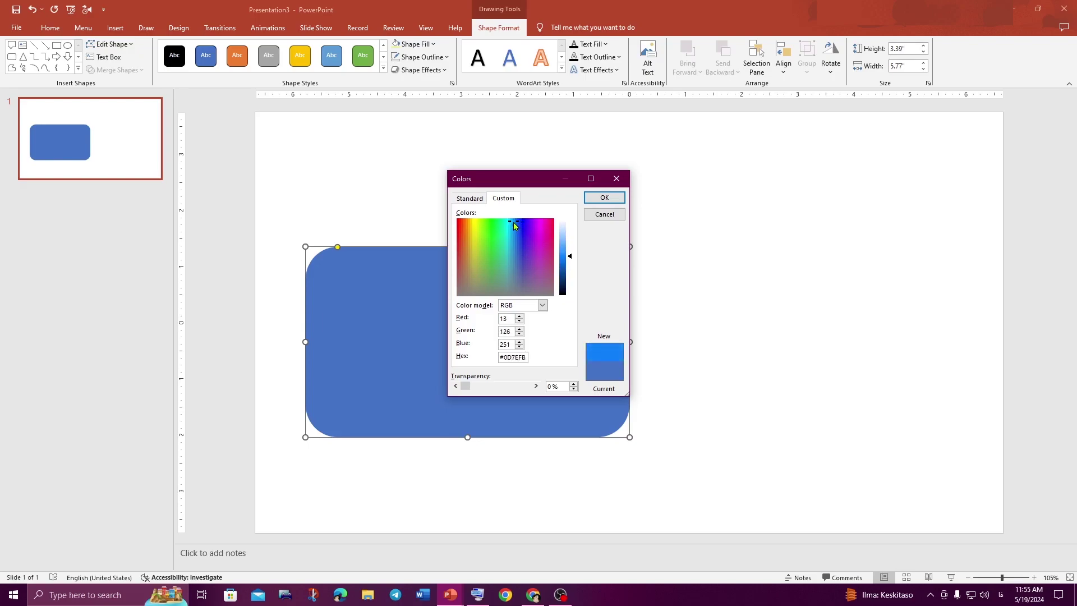
{"action": "left_click_drag", "start_coordinate": [571, 258], "coordinate": [571, 287]}
{"action": "left_click", "coordinate": [604, 198]}
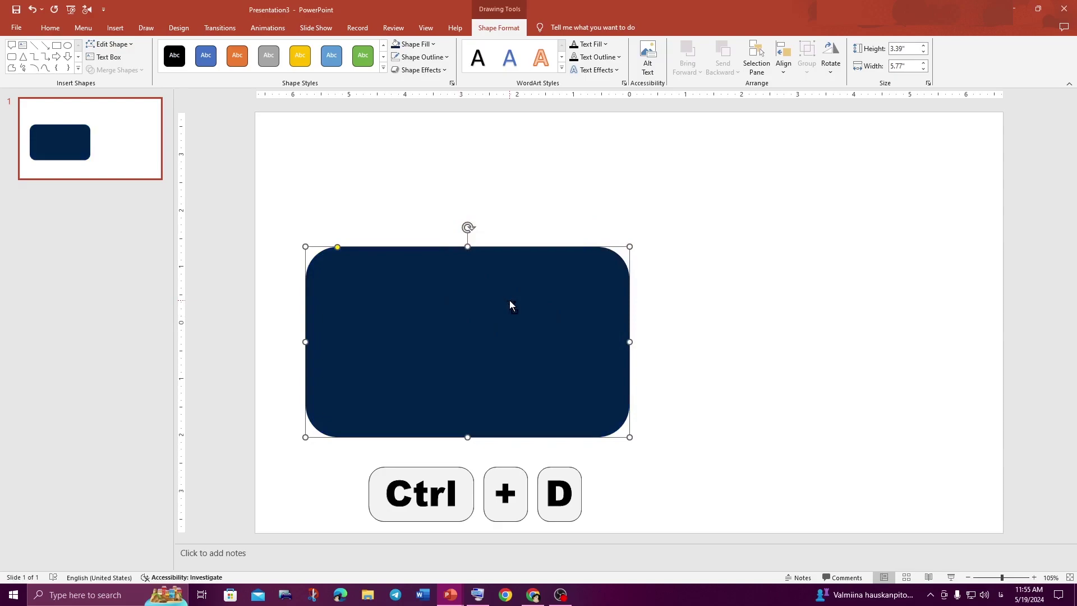
- Duplicate the navy card and place the copy beside it on the right half of the slide
{"action": "key", "text": "ctrl+d"}
{"action": "left_click_drag", "start_coordinate": [508, 303], "coordinate": [807, 323]}
{"action": "left_click", "coordinate": [579, 189]}
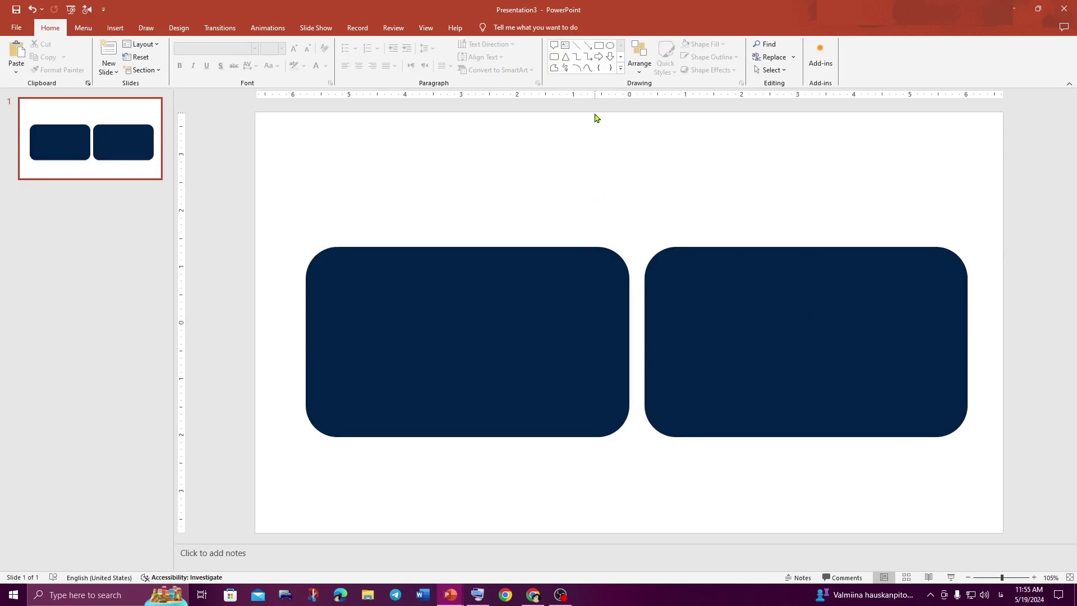
- Draw a rectangle about 6.25" wide and 3.71" high over the right card, leaving only its bottom edge uncovered
{"action": "left_click", "coordinate": [620, 68]}
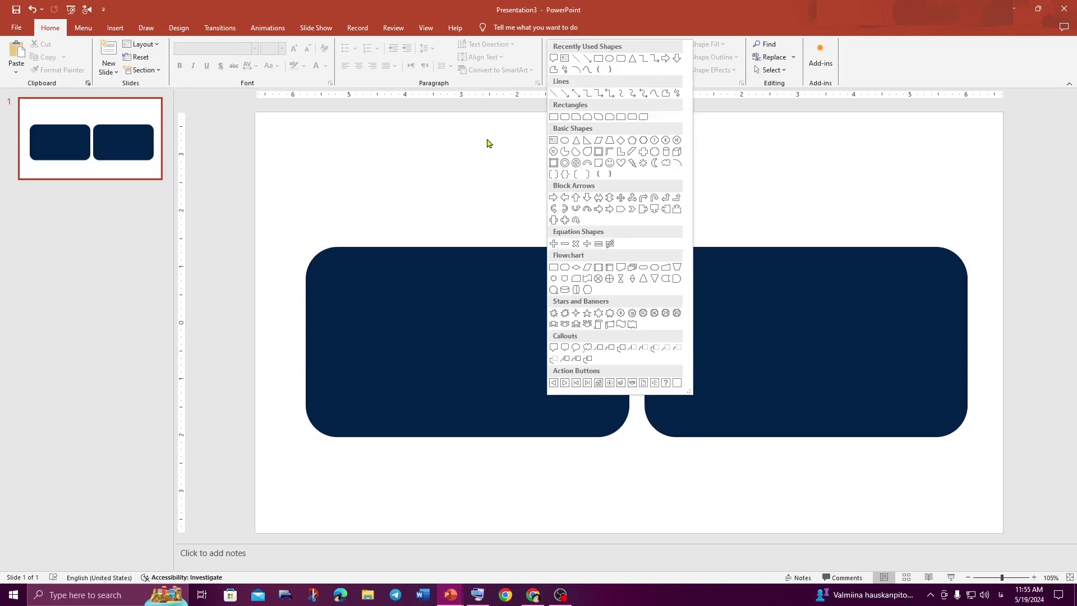
{"action": "left_click", "coordinate": [600, 64]}
{"action": "left_click_drag", "start_coordinate": [629, 212], "coordinate": [980, 421]}
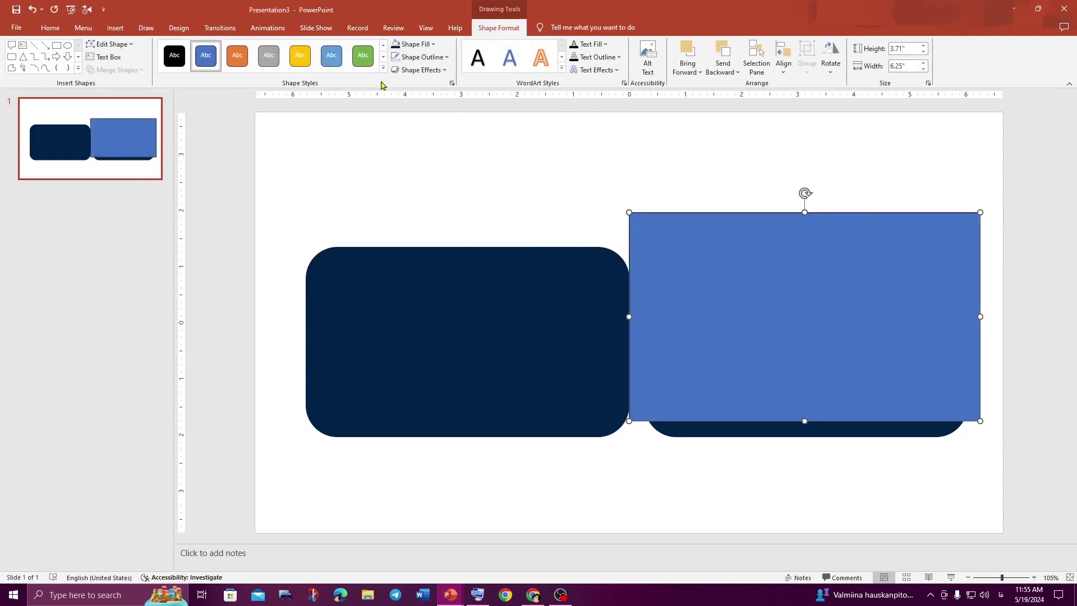
- Subtract the blue rectangle from the right navy card and move the remaining strip below the left card
{"action": "left_click", "coordinate": [744, 432]}
{"action": "left_click", "coordinate": [691, 227], "text": "shift"}
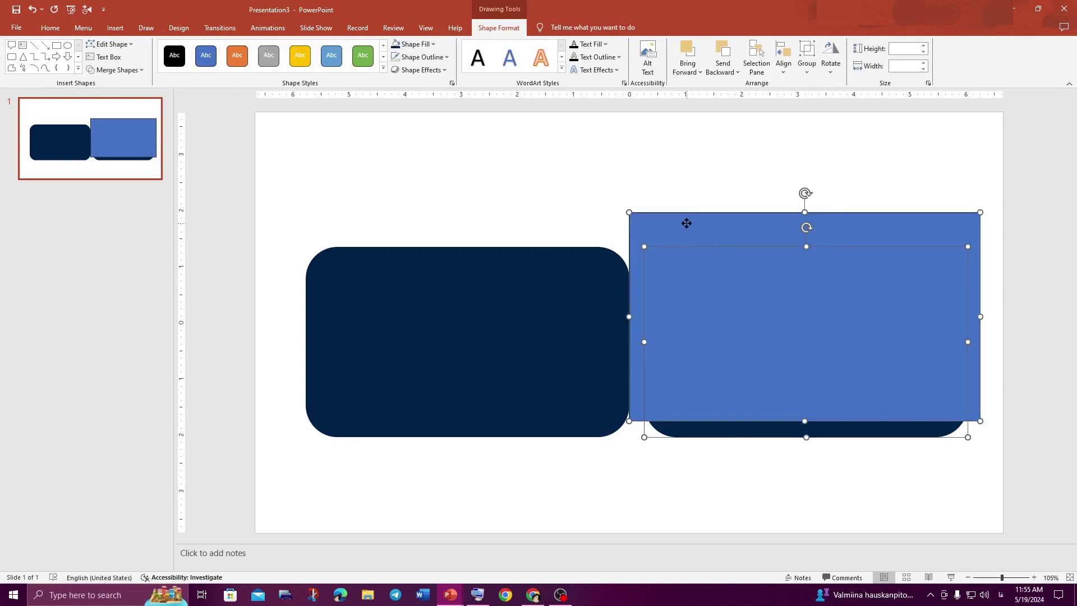
{"action": "left_click", "coordinate": [135, 71]}
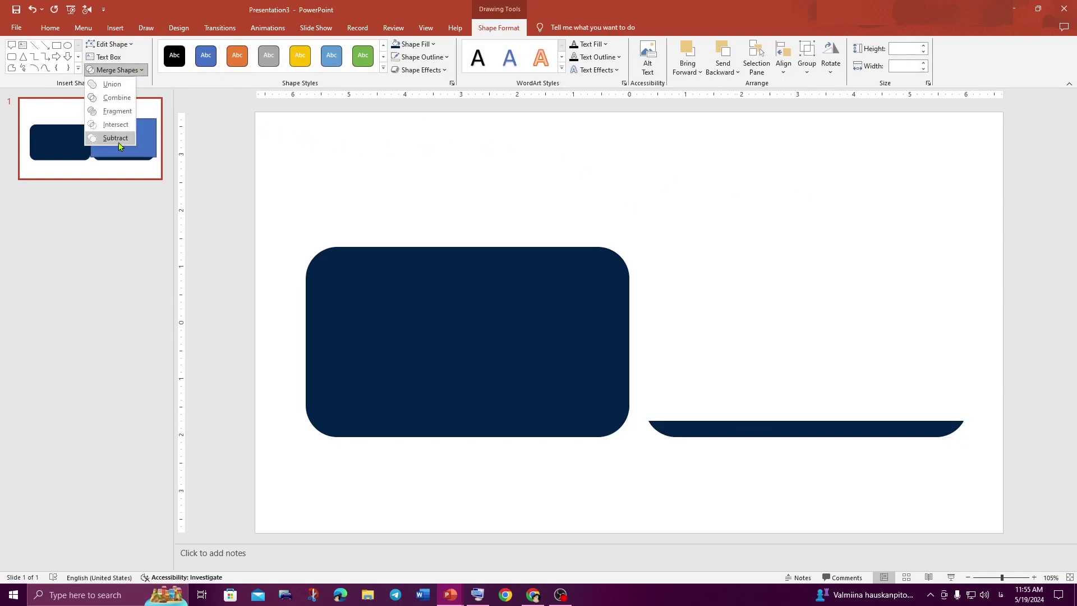
{"action": "left_click", "coordinate": [114, 138]}
{"action": "left_click_drag", "start_coordinate": [729, 427], "coordinate": [387, 465]}
- Duplicate the left navy card again and align the copy beside it, above the empty right half
{"action": "left_click", "coordinate": [574, 315]}
{"action": "key", "text": "ctrl+d"}
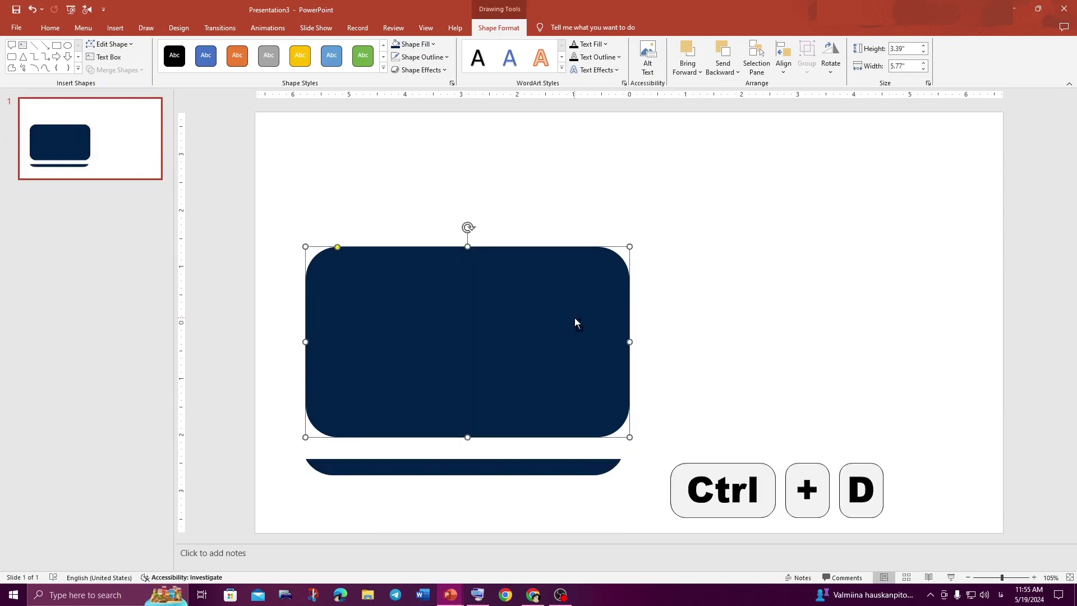
{"action": "left_click_drag", "start_coordinate": [503, 342], "coordinate": [818, 336]}
{"action": "left_click", "coordinate": [594, 176]}
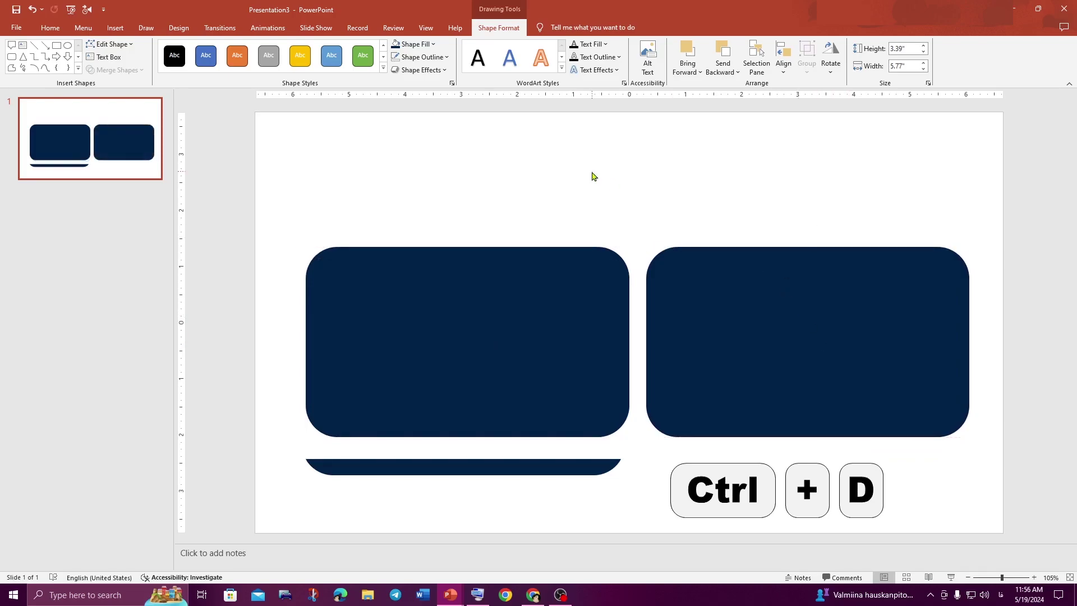
- Draw a wide oval about 7.43" across over the right card and enlarge it vertically, leaving the card's right end uncovered
{"action": "left_click", "coordinate": [620, 68]}
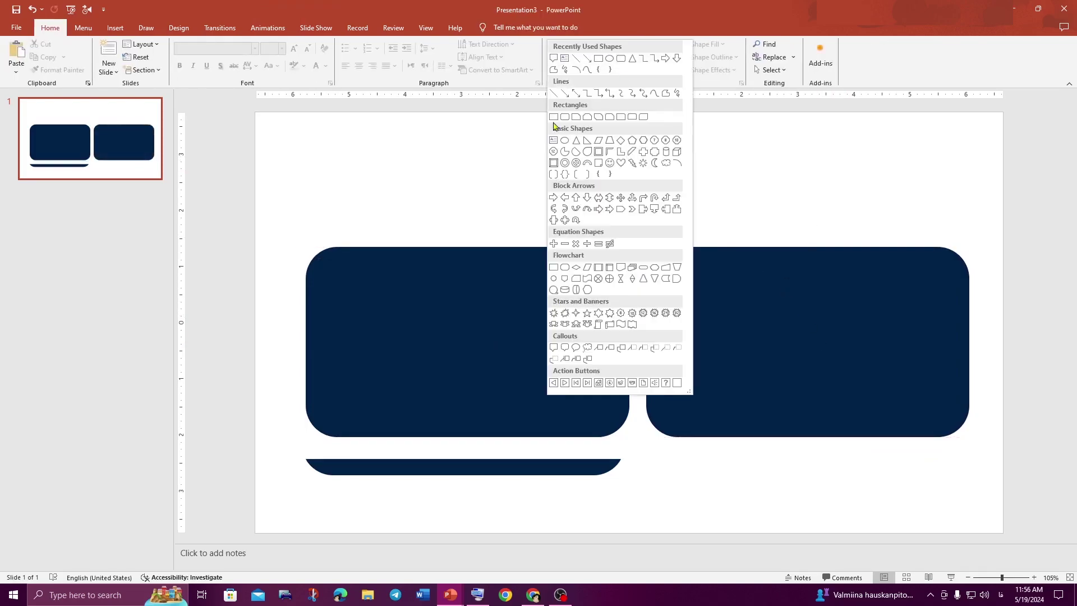
{"action": "left_click", "coordinate": [610, 59]}
{"action": "left_click_drag", "start_coordinate": [512, 153], "coordinate": [847, 359]}
{"action": "left_click_drag", "start_coordinate": [714, 235], "coordinate": [785, 318]}
{"action": "left_click_drag", "start_coordinate": [584, 342], "coordinate": [505, 342]}
{"action": "left_click_drag", "start_coordinate": [806, 332], "coordinate": [829, 330]}
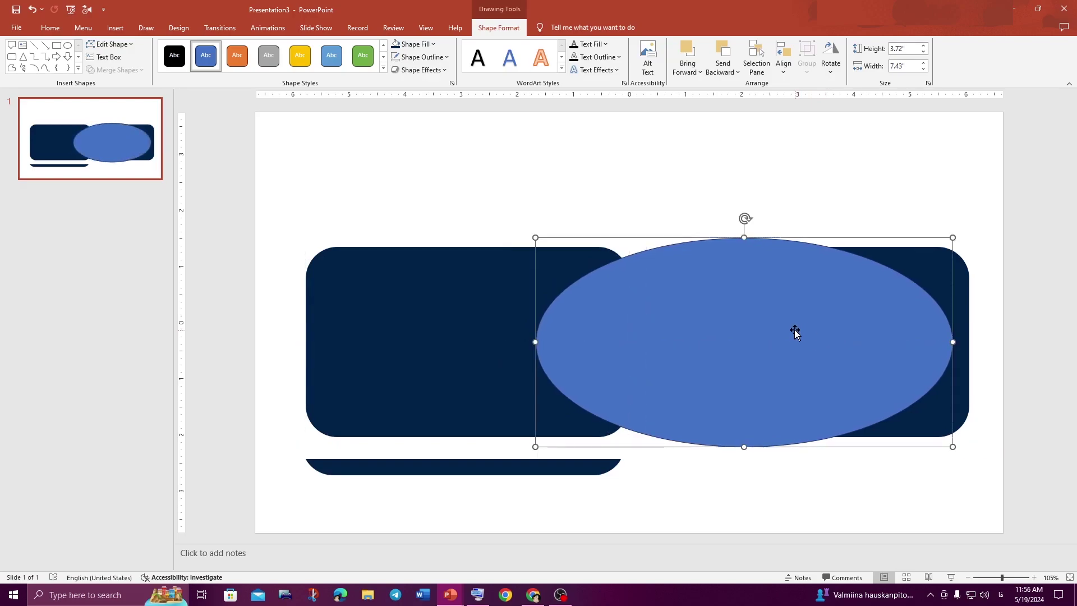
{"action": "left_click_drag", "start_coordinate": [743, 237], "coordinate": [744, 197]}
{"action": "left_click_drag", "start_coordinate": [756, 271], "coordinate": [761, 341]}
- Subtract the oval from the right navy card and move the remaining crescent piece to the left of the remaining card
{"action": "left_click", "coordinate": [761, 341], "text": "shift"}
{"action": "left_click", "coordinate": [141, 70]}
{"action": "left_click", "coordinate": [111, 137]}
{"action": "left_click_drag", "start_coordinate": [954, 398], "coordinate": [277, 391]}
- Make another copy of the full navy card and place it on the right half, opposite the crescent piece
{"action": "left_click", "coordinate": [425, 328]}
{"action": "key", "text": "ctrl+d"}
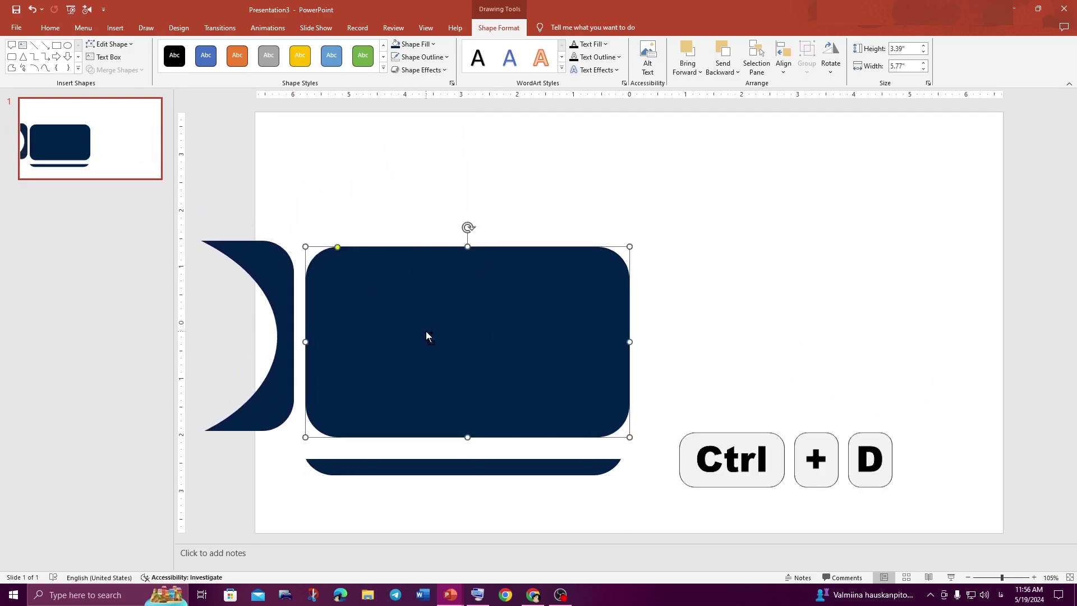
{"action": "left_click_drag", "start_coordinate": [425, 329], "coordinate": [755, 322]}
{"action": "left_click", "coordinate": [596, 139]}
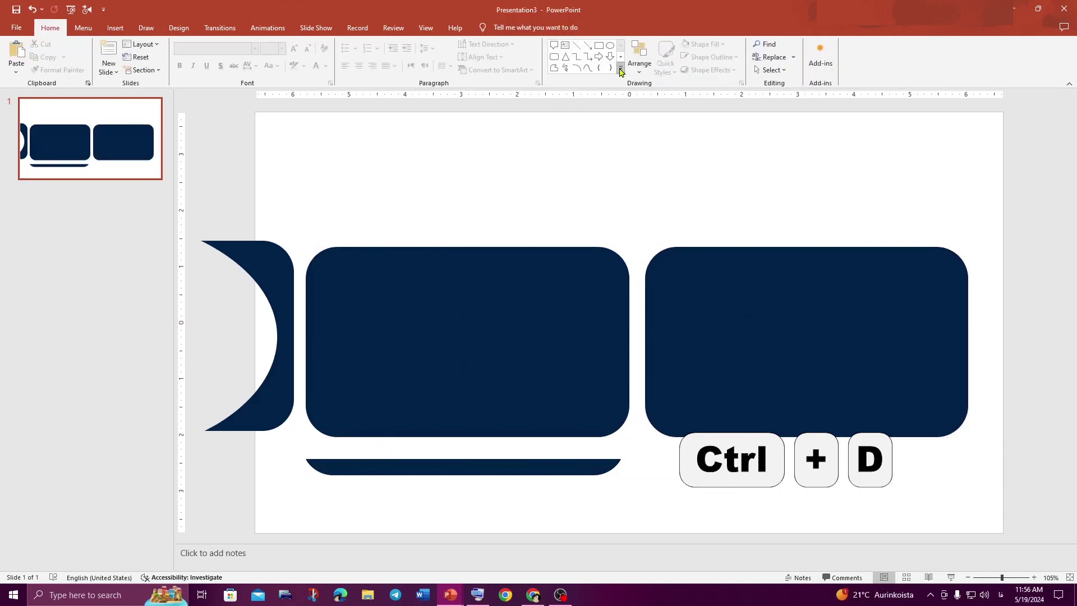
- Draw a rounded rectangle 5.62" wide and 3.39" high over the right card, shifted left to expose the card's right edge
{"action": "left_click", "coordinate": [620, 70]}
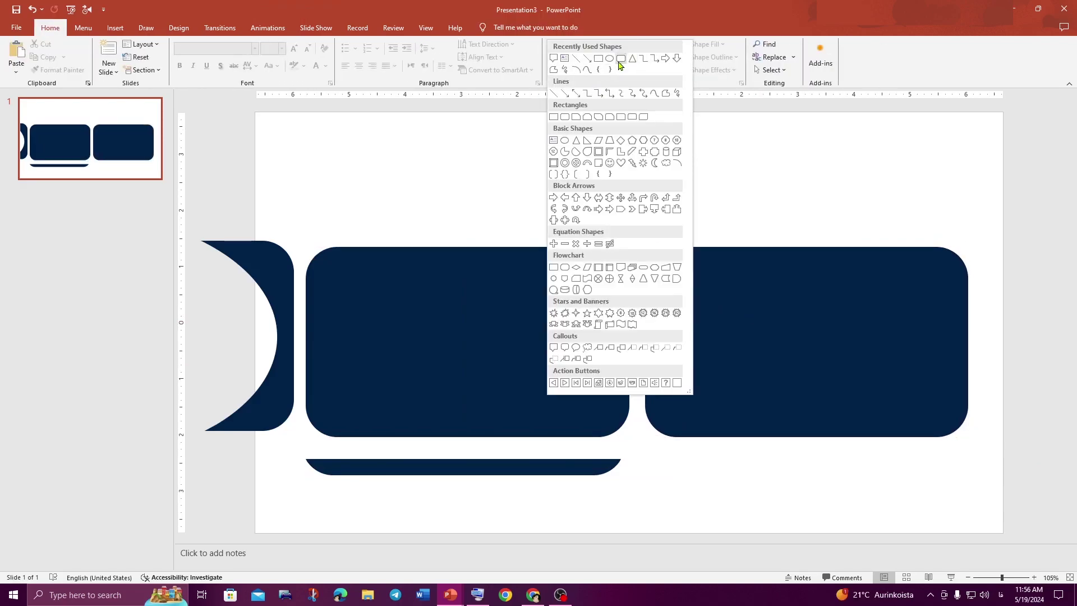
{"action": "left_click", "coordinate": [621, 59]}
{"action": "left_click_drag", "start_coordinate": [629, 220], "coordinate": [944, 458]}
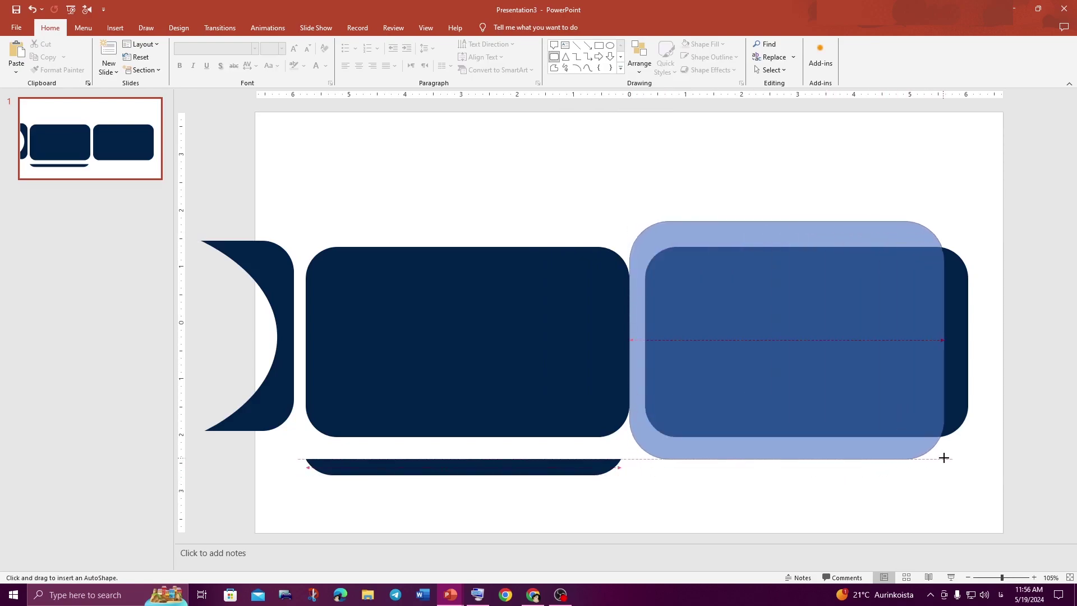
{"action": "left_click_drag", "start_coordinate": [944, 457], "coordinate": [944, 458]}
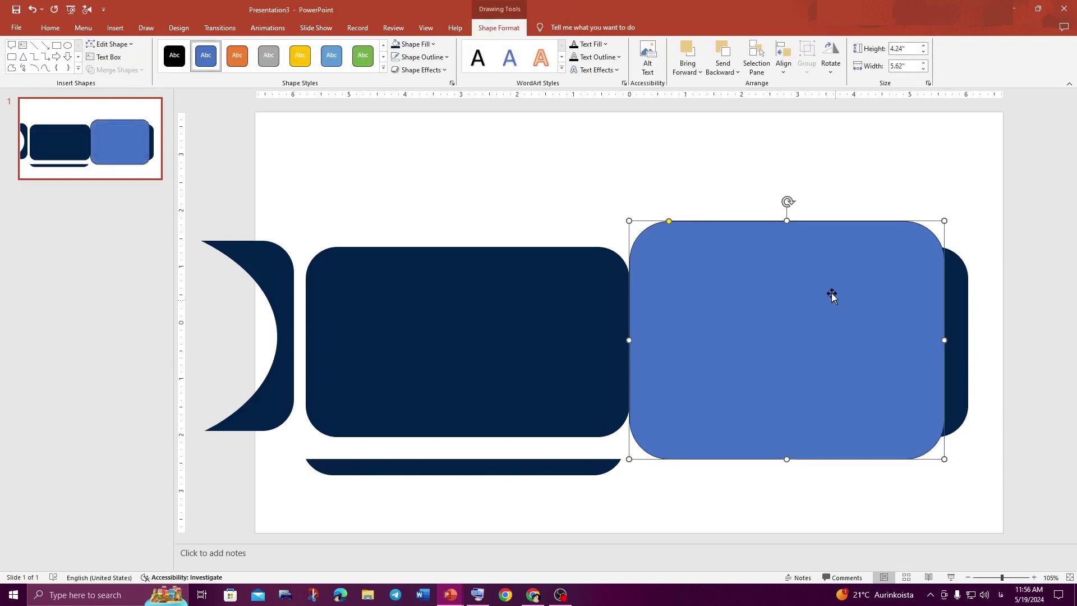
{"action": "left_click_drag", "start_coordinate": [788, 225], "coordinate": [792, 247]}
{"action": "left_click_drag", "start_coordinate": [791, 459], "coordinate": [793, 436]}
{"action": "left_click_drag", "start_coordinate": [813, 338], "coordinate": [820, 340]}
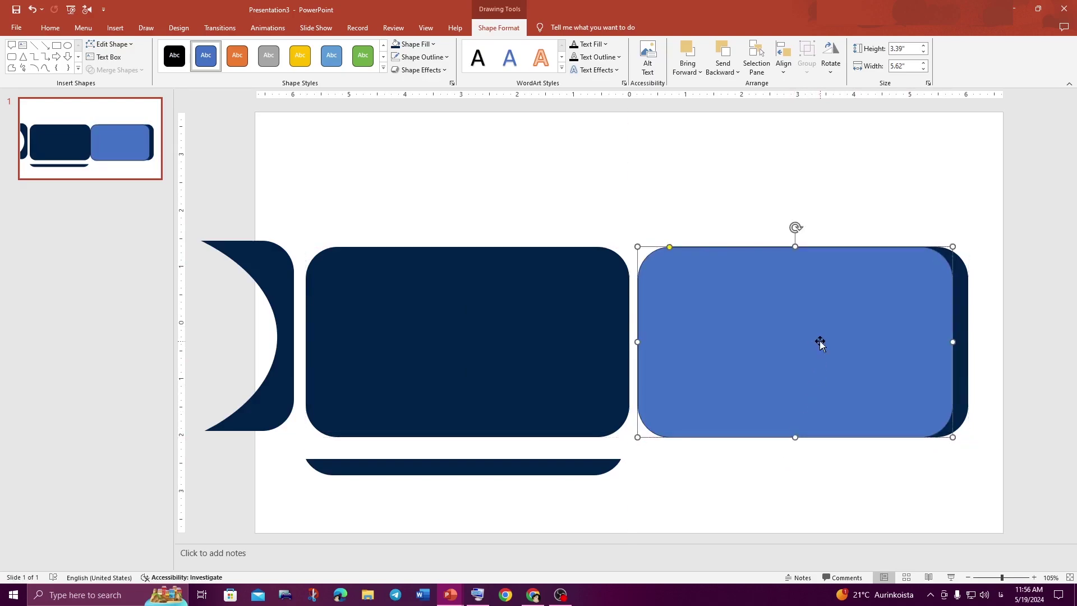
- Increase the blue rounded rectangle's height to 3.44" so it slightly overhangs the navy card's top and bottom edges
{"action": "left_click", "coordinate": [963, 388]}
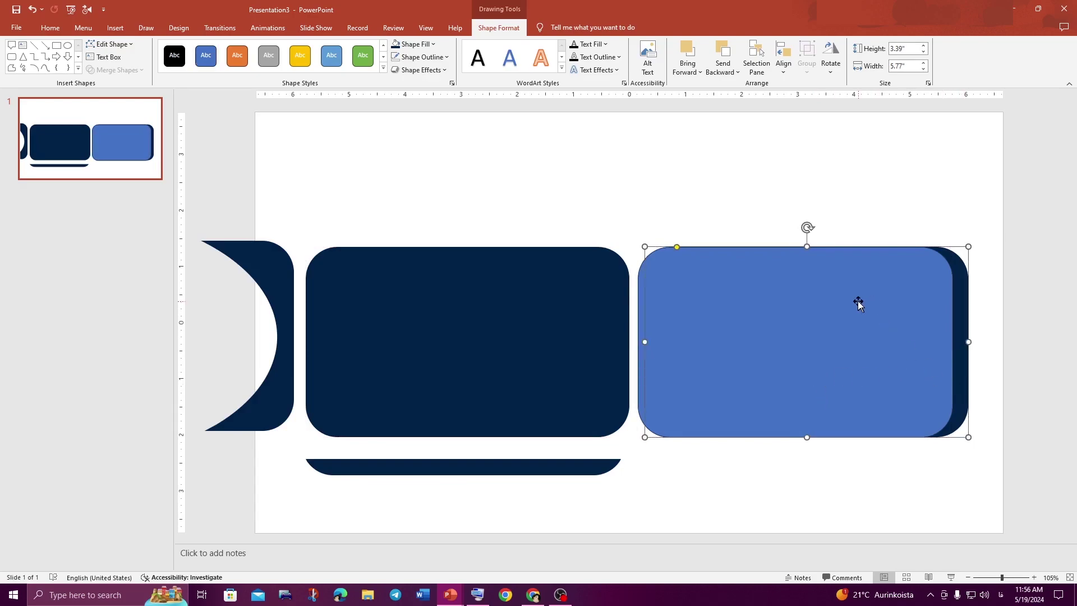
{"action": "scroll", "coordinate": [858, 301], "scroll_direction": "up", "scroll_amount": 4}
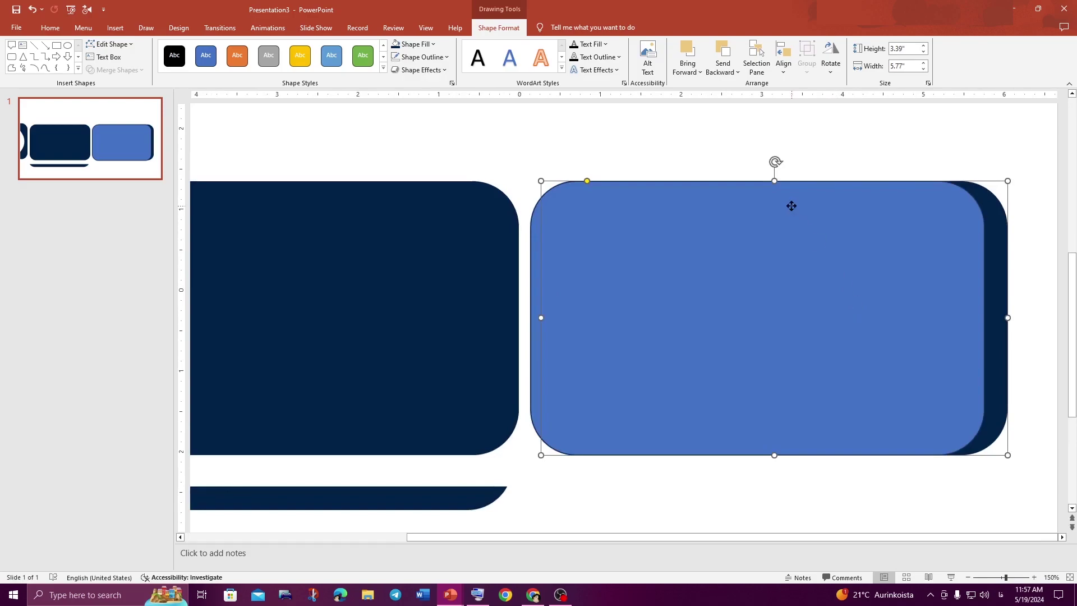
{"action": "left_click", "coordinate": [774, 201]}
{"action": "left_click_drag", "start_coordinate": [757, 179], "coordinate": [757, 175]}
{"action": "left_click_drag", "start_coordinate": [764, 342], "coordinate": [764, 344]}
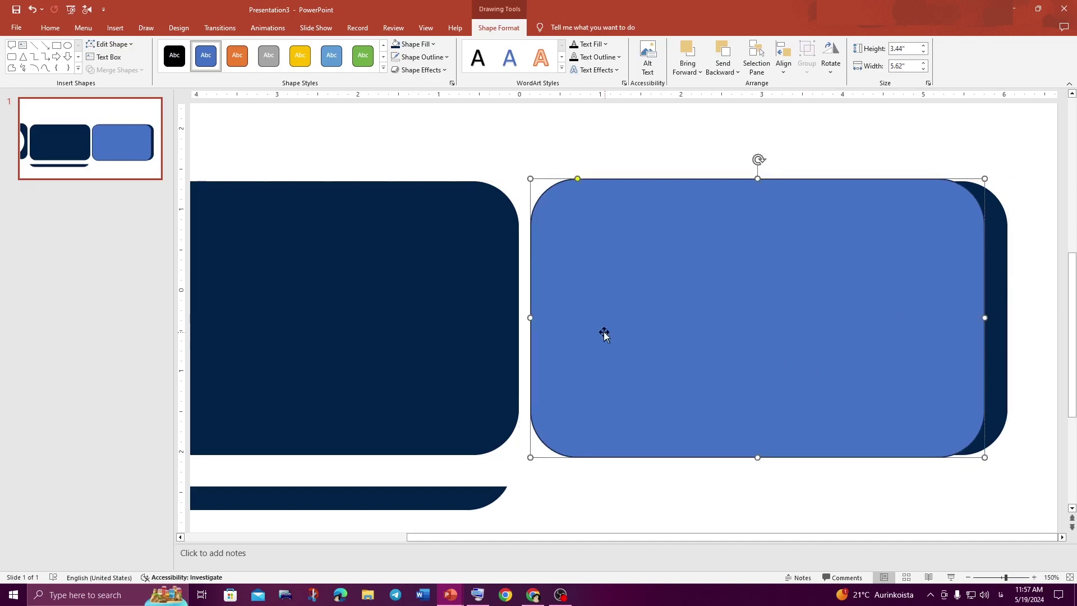
- Subtract the blue rounded rectangle from the right navy card, leaving only a curved strip along its outer edge
{"action": "left_click", "coordinate": [1001, 309]}
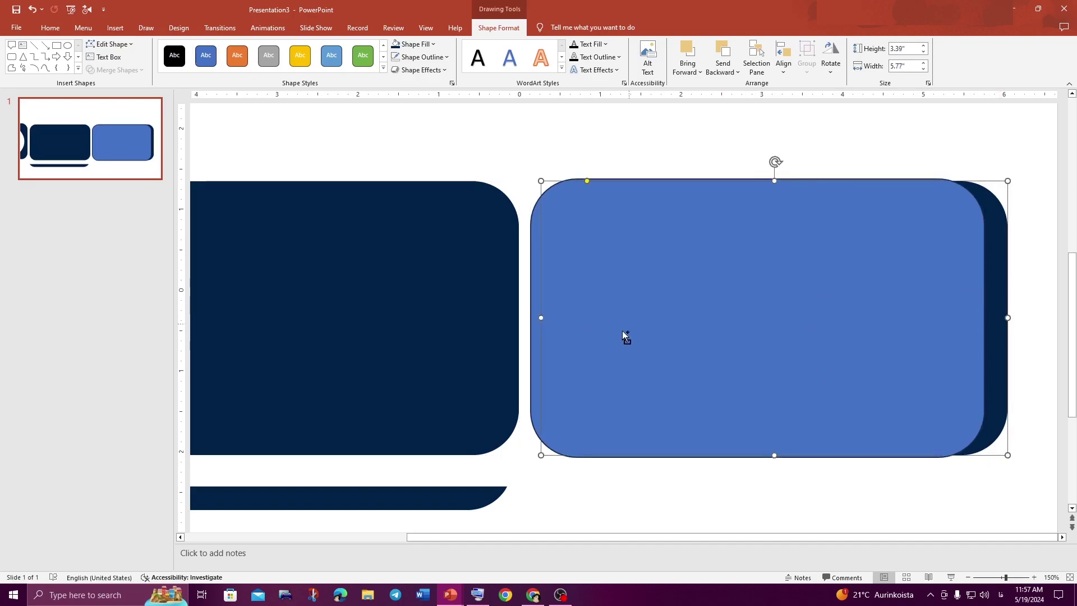
{"action": "left_click", "coordinate": [581, 426], "text": "shift"}
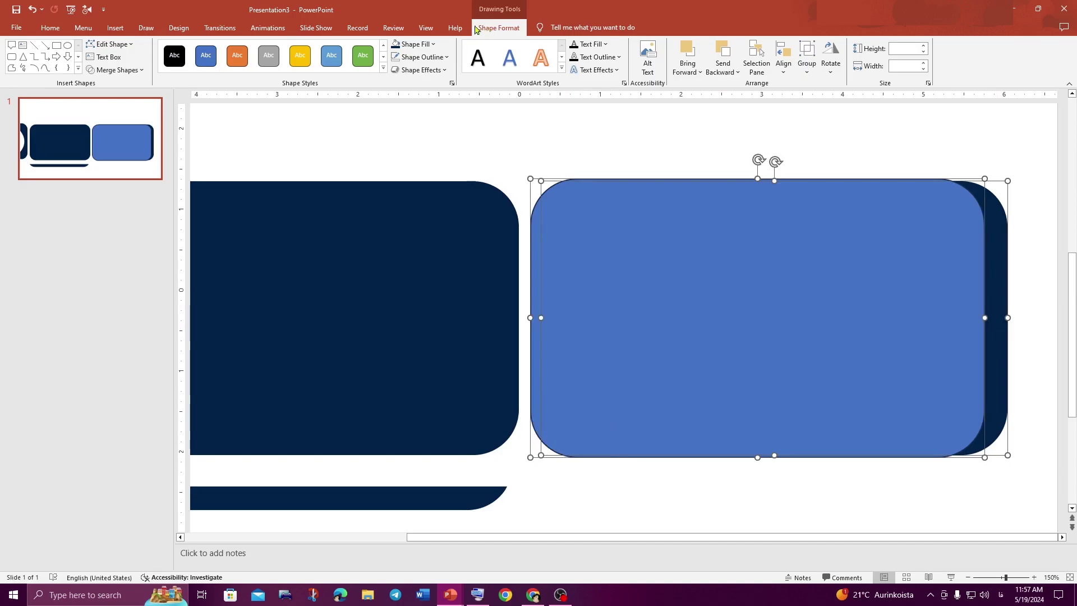
{"action": "left_click", "coordinate": [115, 70]}
{"action": "left_click", "coordinate": [115, 138]}
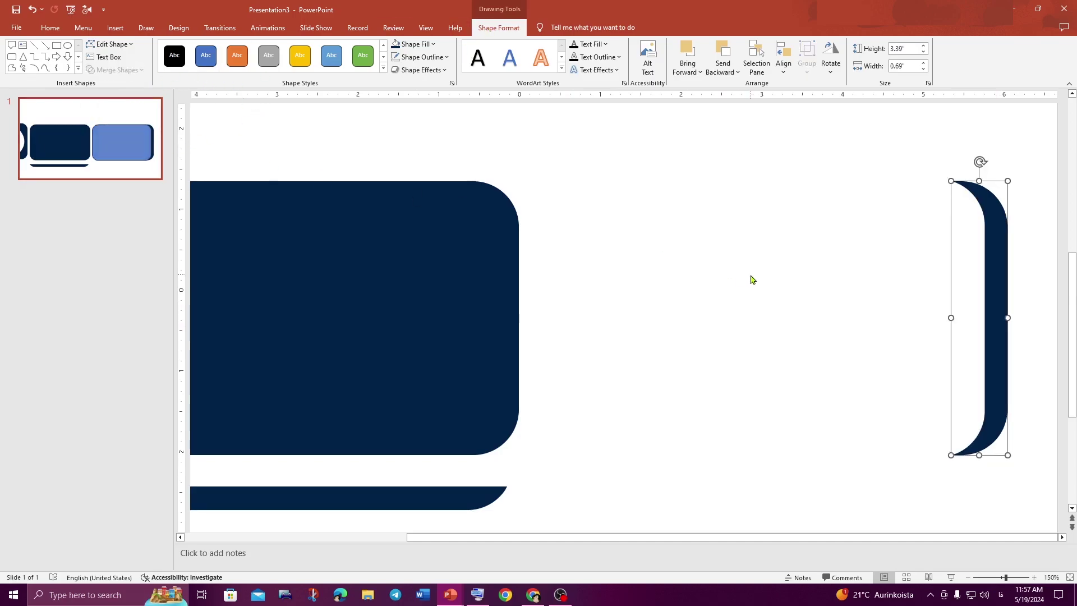
{"action": "left_click", "coordinate": [750, 279]}
{"action": "scroll", "coordinate": [751, 280], "scroll_direction": "down", "scroll_amount": 5}
{"action": "scroll", "coordinate": [751, 280], "scroll_direction": "down", "scroll_amount": 3}
{"action": "left_click", "coordinate": [738, 275]}
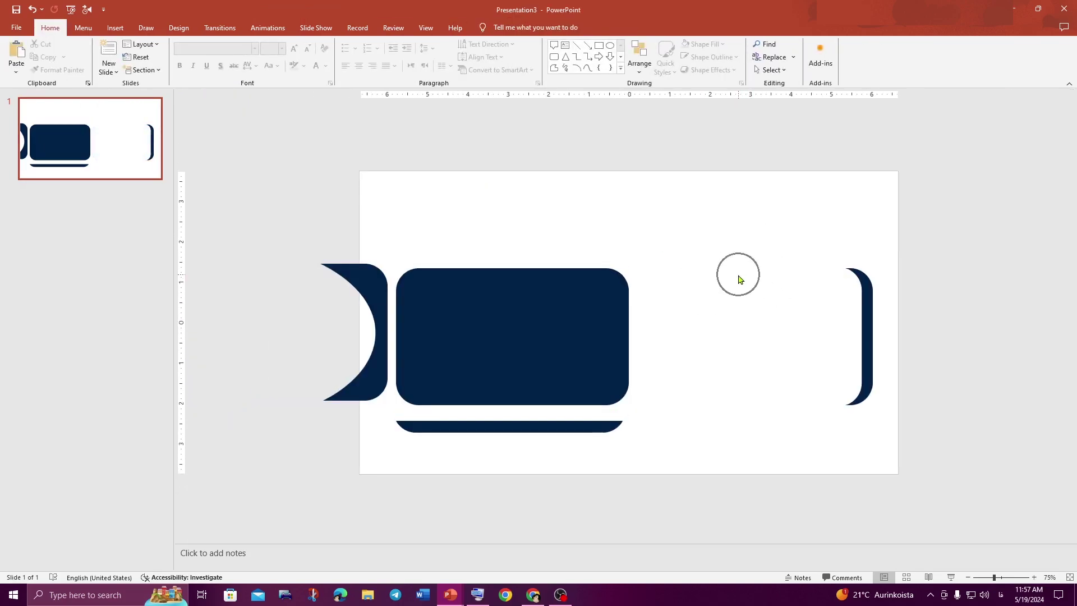
- Fill the crescent, the bottom strip and the curved edge strip with a custom pale yellow colour
{"action": "left_click", "coordinate": [375, 279]}
{"action": "left_click", "coordinate": [538, 431], "text": "shift"}
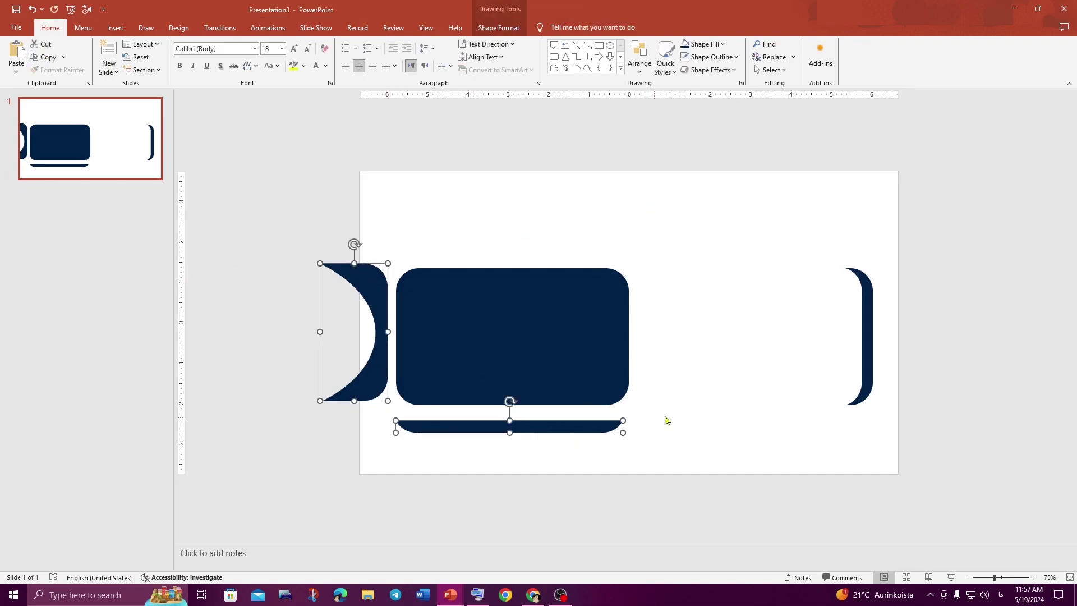
{"action": "left_click", "coordinate": [867, 332], "text": "shift"}
{"action": "left_click", "coordinate": [496, 29]}
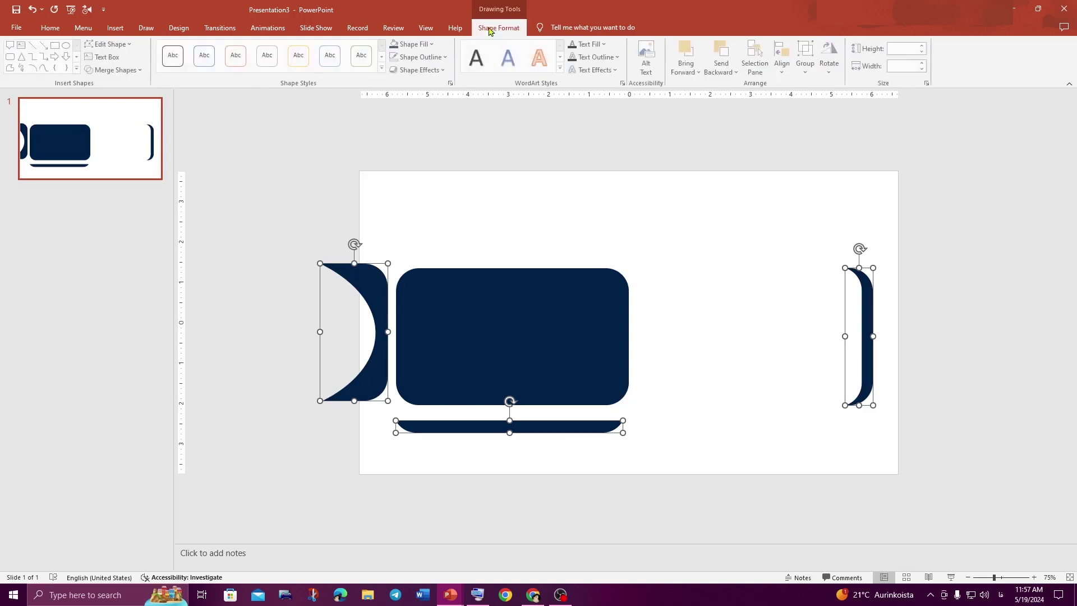
{"action": "left_click", "coordinate": [430, 45]}
{"action": "left_click", "coordinate": [437, 187]}
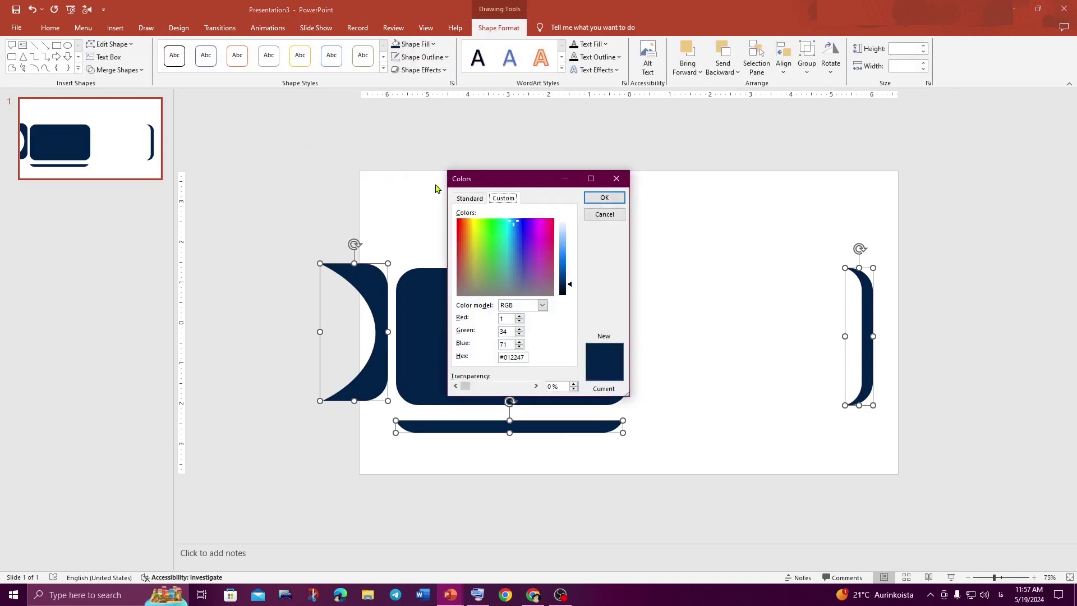
{"action": "left_click", "coordinate": [479, 203]}
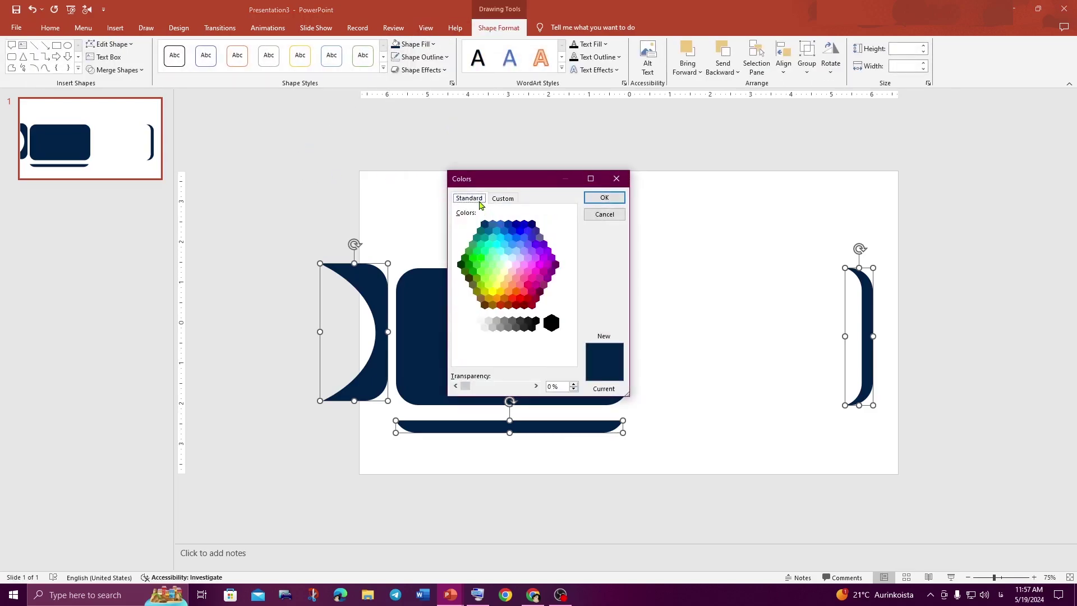
{"action": "left_click", "coordinate": [501, 279]}
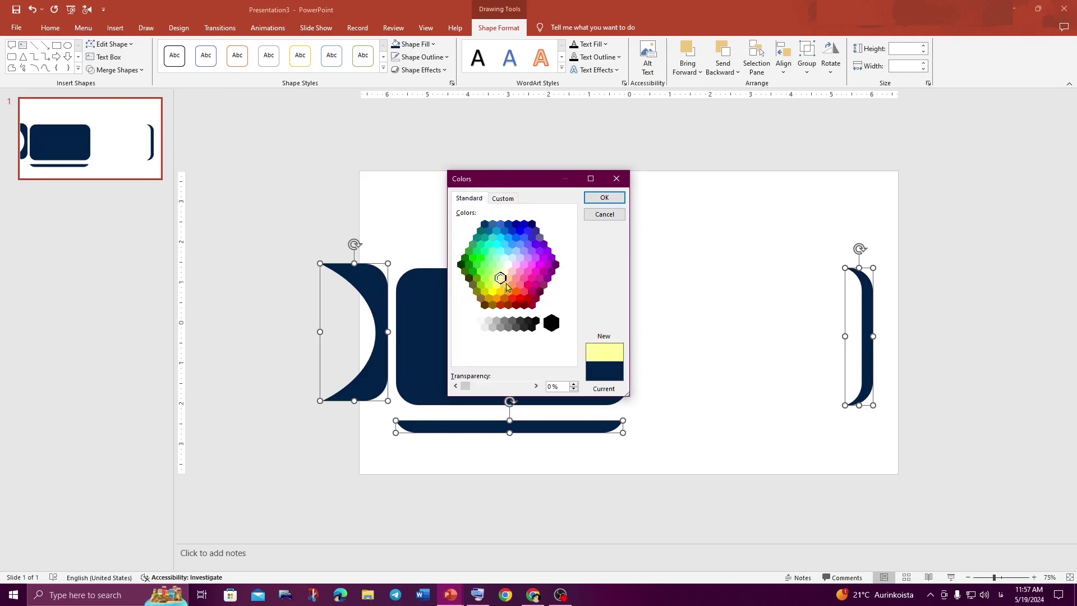
{"action": "left_click", "coordinate": [510, 200]}
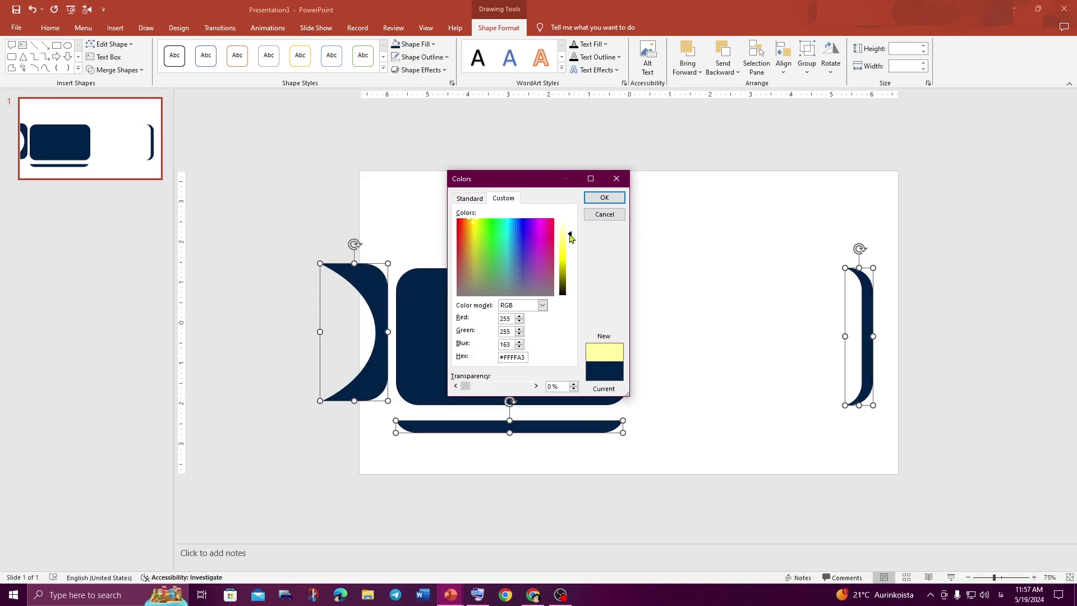
{"action": "left_click", "coordinate": [474, 237]}
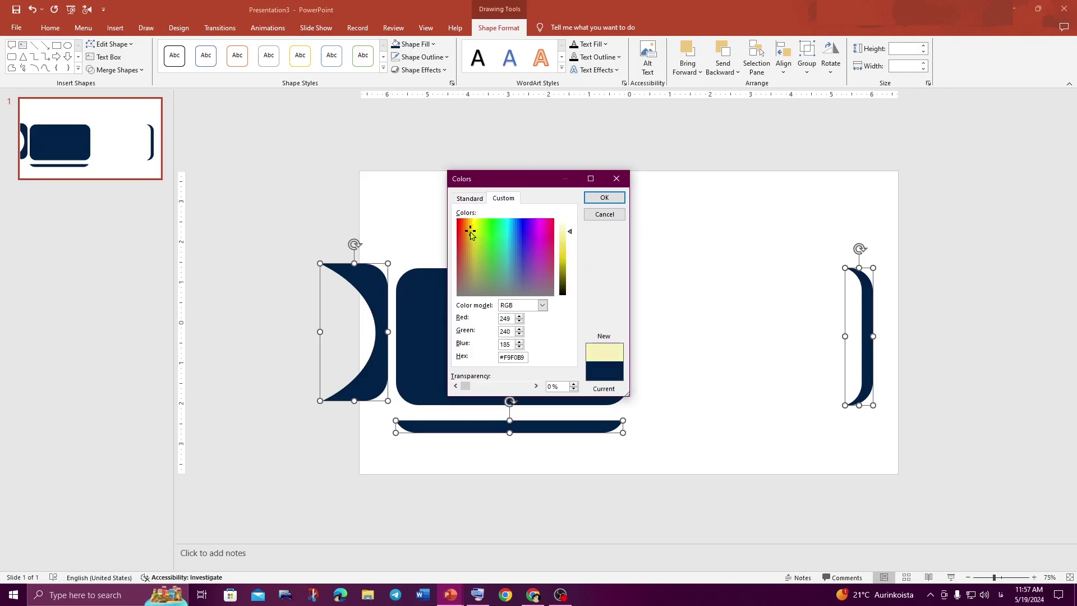
{"action": "left_click_drag", "start_coordinate": [471, 231], "coordinate": [472, 232]}
{"action": "left_click", "coordinate": [604, 197]}
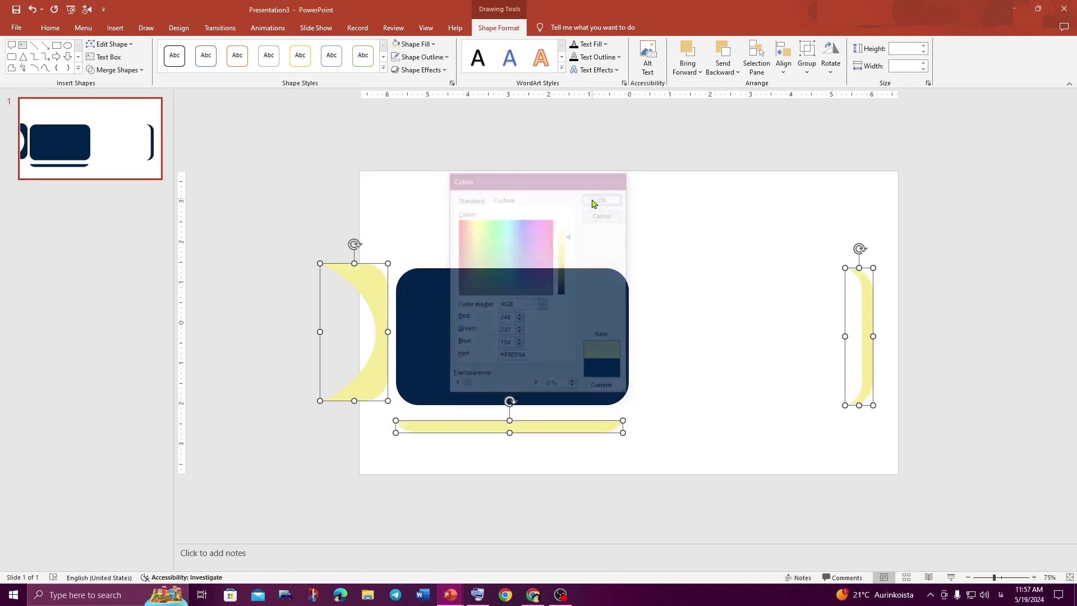
{"action": "left_click", "coordinate": [720, 335]}
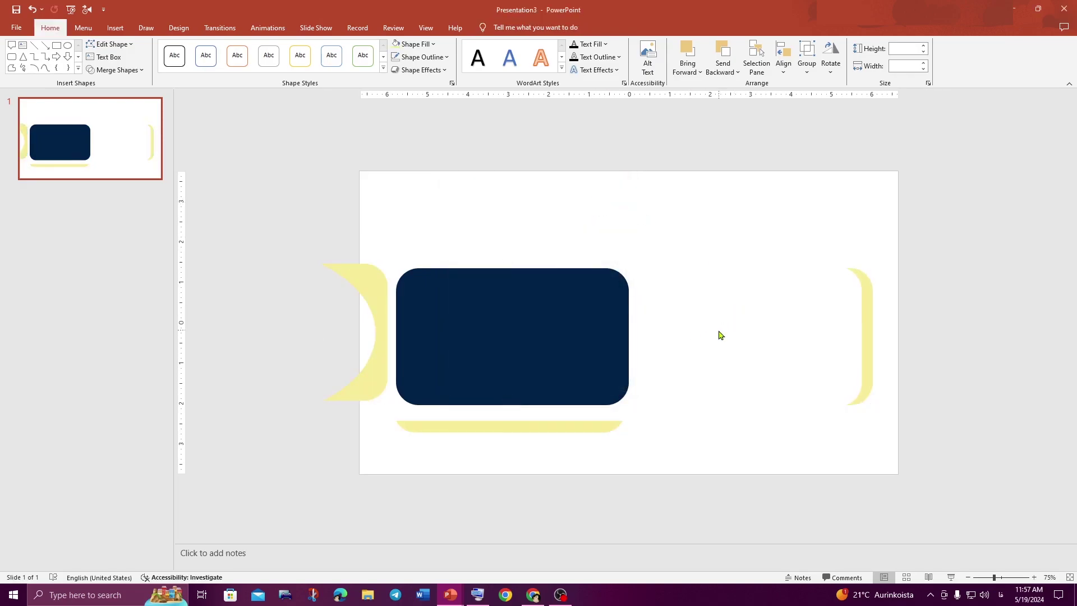
- Duplicate the navy card and place the copy on the slide's right half, level with the original and separated by a narrow gap
{"action": "left_click", "coordinate": [568, 331]}
{"action": "key", "text": "ctrl+d"}
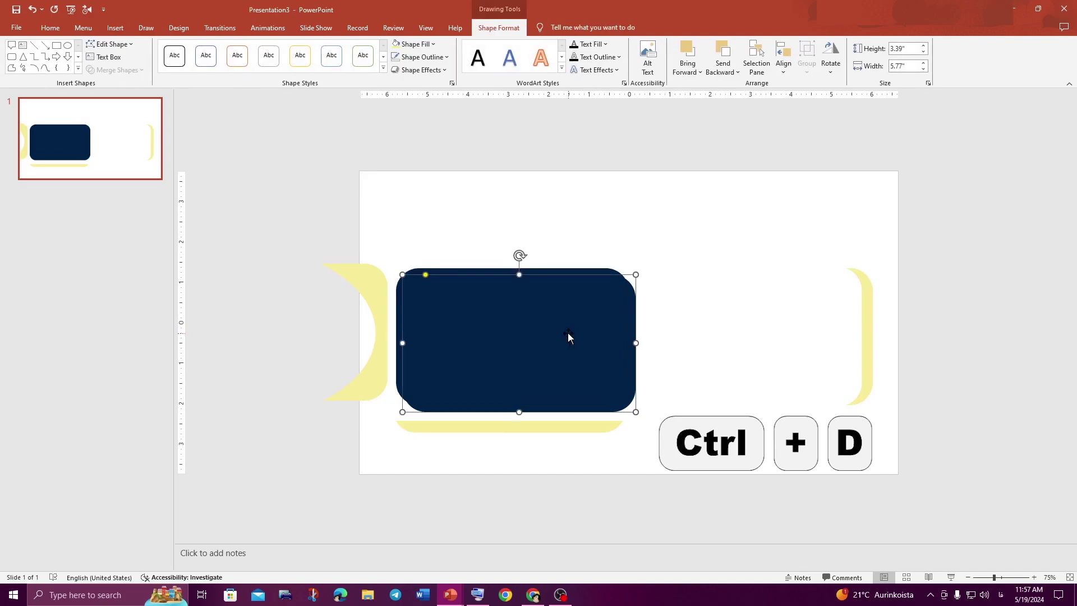
{"action": "left_click_drag", "start_coordinate": [568, 332], "coordinate": [750, 318]}
{"action": "left_click_drag", "start_coordinate": [768, 325], "coordinate": [775, 324]}
{"action": "scroll", "coordinate": [775, 325], "scroll_direction": "up", "scroll_amount": 3}
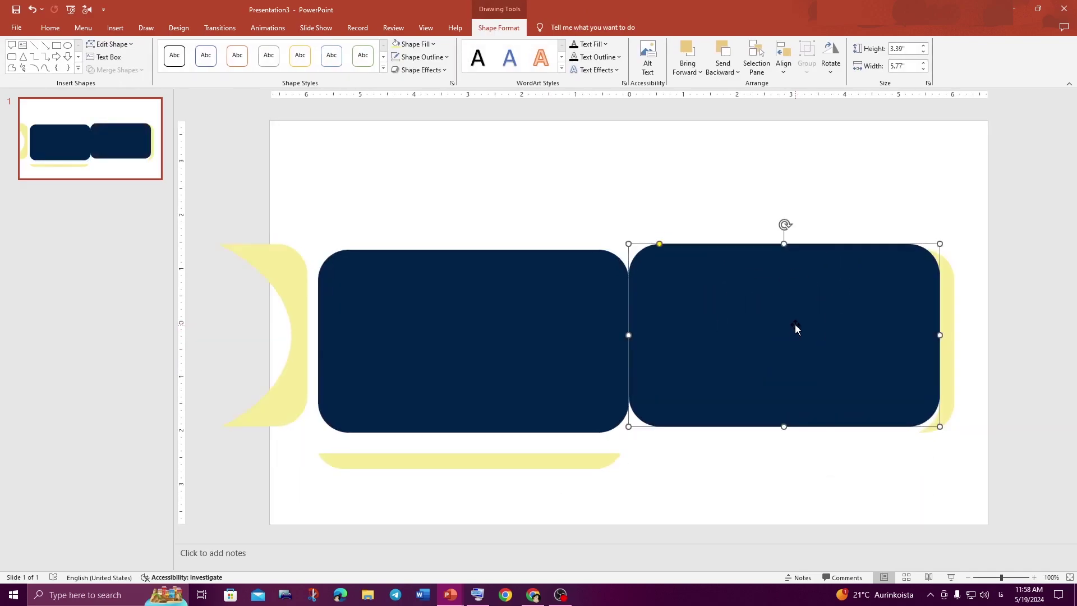
{"action": "left_click_drag", "start_coordinate": [534, 348], "coordinate": [527, 348]}
{"action": "left_click_drag", "start_coordinate": [796, 334], "coordinate": [796, 344]}
- Bring the yellow curved strip to the front and fit it onto the outer edge of the right card
{"action": "left_click", "coordinate": [988, 404]}
{"action": "mouse_move", "coordinate": [949, 391]}
{"action": "left_mouse_down"}
{"action": "mouse_move", "coordinate": [930, 391]}
{"action": "mouse_move", "coordinate": [952, 385]}
{"action": "left_mouse_up"}
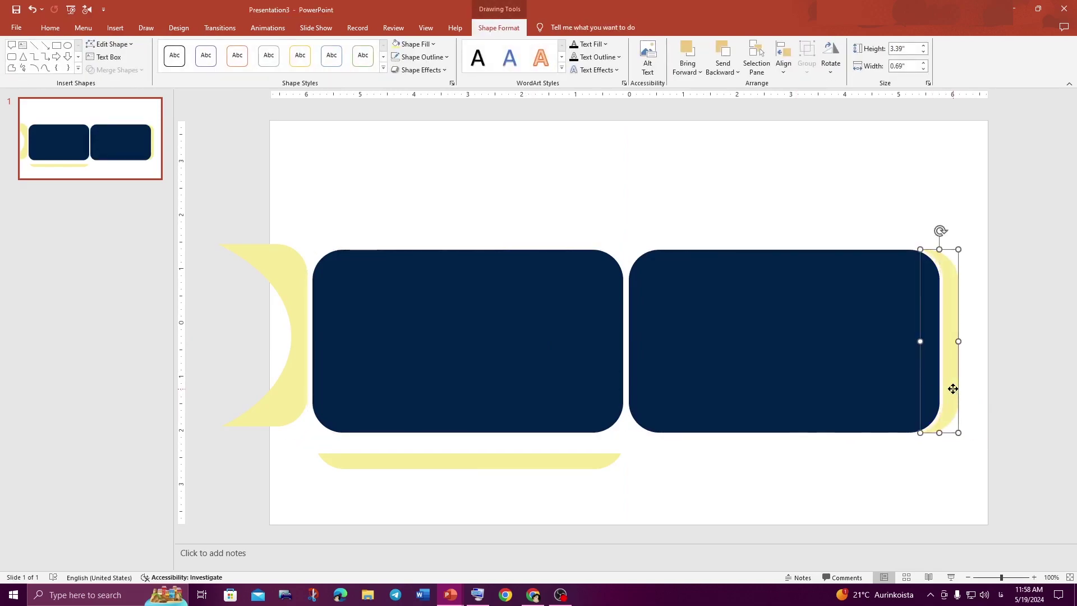
{"action": "right_click", "coordinate": [951, 386]}
{"action": "mouse_move", "coordinate": [946, 270]}
{"action": "left_click", "coordinate": [981, 269]}
{"action": "left_click_drag", "start_coordinate": [954, 337], "coordinate": [925, 341]}
{"action": "left_click", "coordinate": [765, 464]}
- Bring the yellow crescent to the front and move it onto the right card, just inside the curved strip
{"action": "left_click", "coordinate": [282, 392]}
{"action": "right_click", "coordinate": [282, 393]}
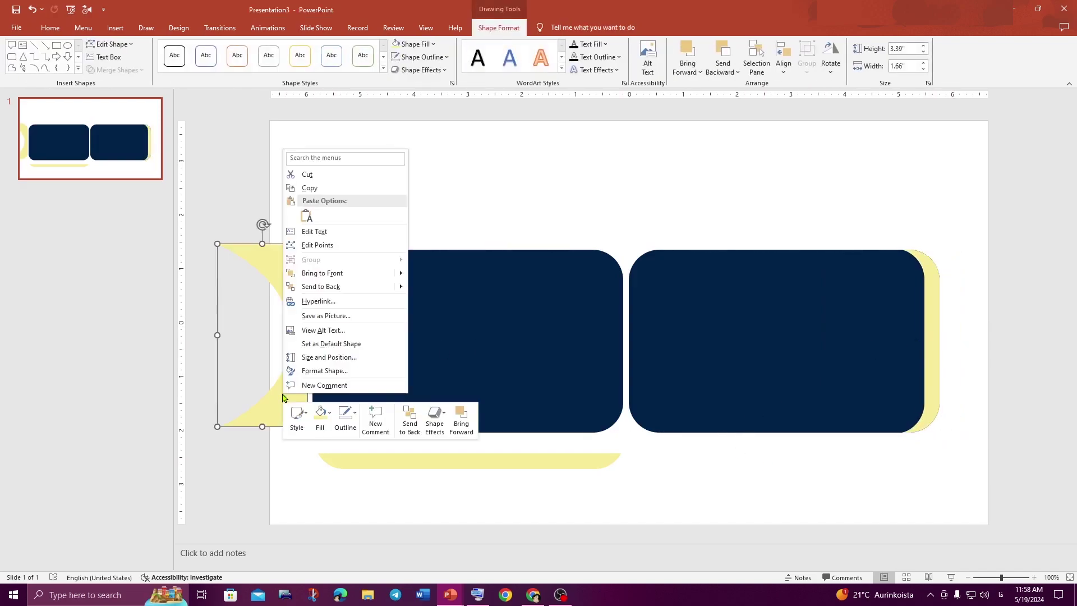
{"action": "mouse_move", "coordinate": [392, 280]}
{"action": "left_click", "coordinate": [435, 273]}
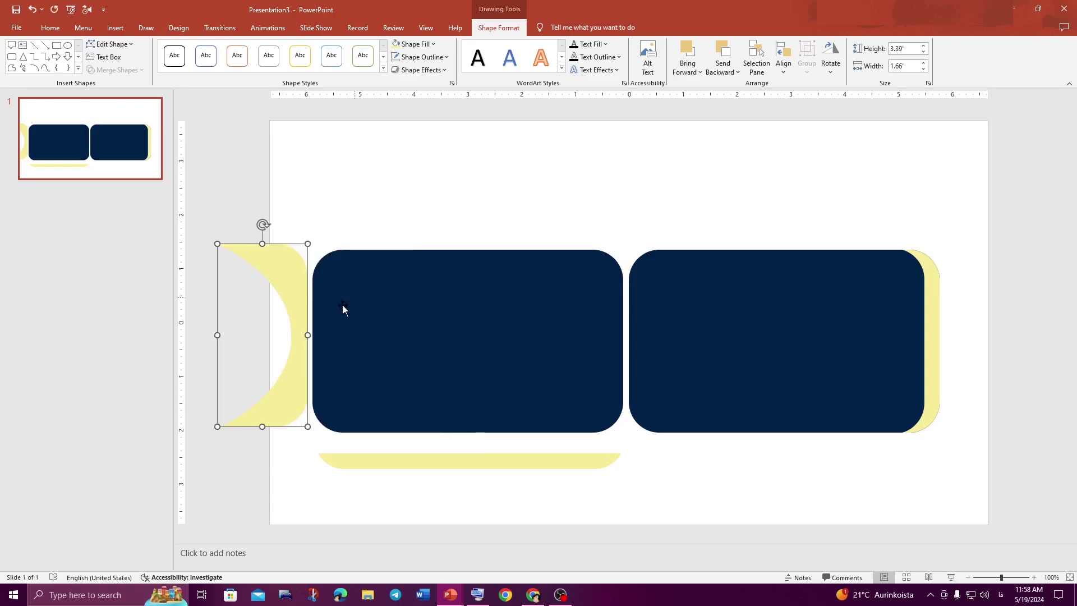
{"action": "left_click_drag", "start_coordinate": [297, 357], "coordinate": [906, 357]}
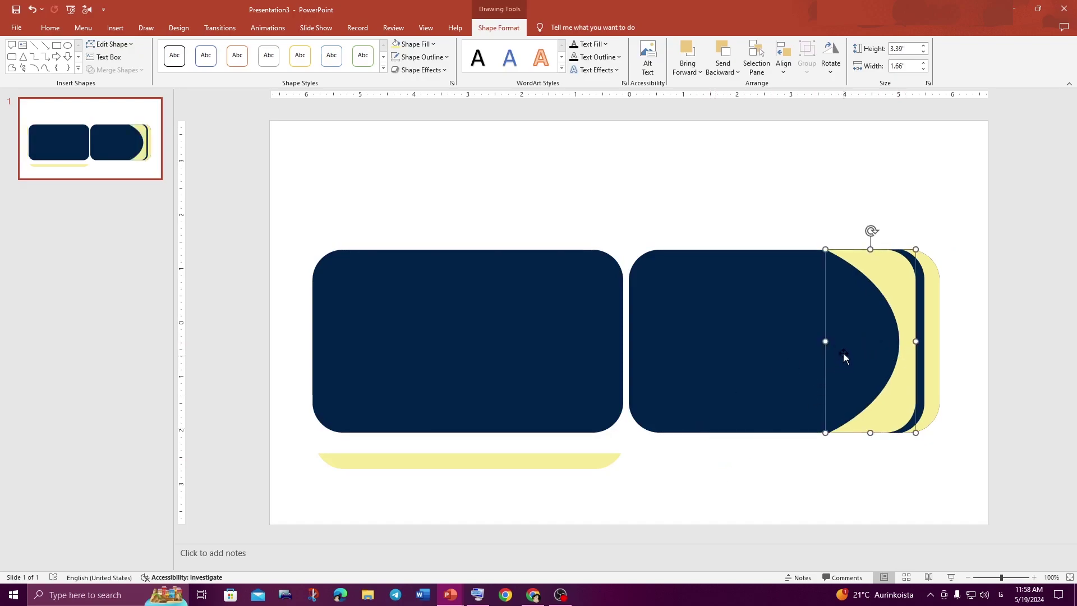
- Widen the yellow crescent to about 2.43", leaving a narrow navy band between it and the edge strip
{"action": "left_click_drag", "start_coordinate": [825, 342], "coordinate": [770, 353]}
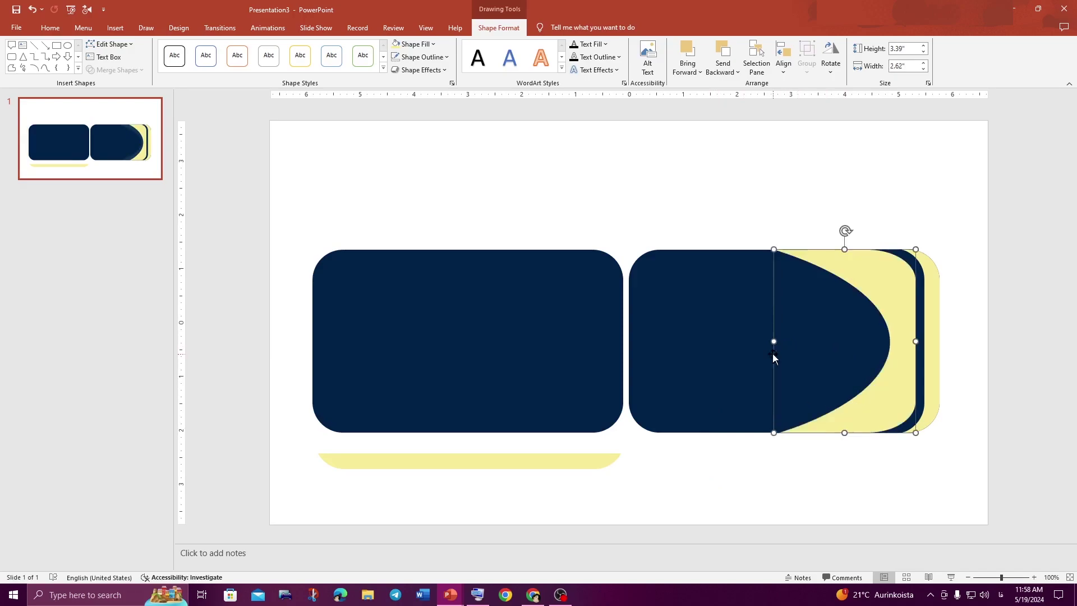
{"action": "left_click_drag", "start_coordinate": [893, 380], "coordinate": [901, 382]}
{"action": "left_click_drag", "start_coordinate": [917, 342], "coordinate": [900, 365]}
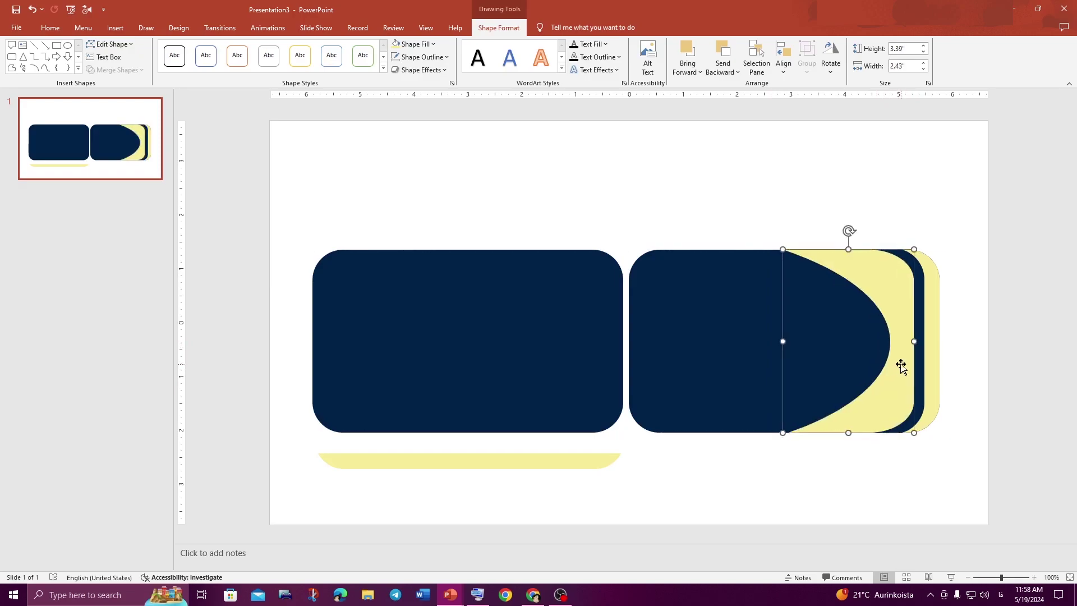
{"action": "left_click", "coordinate": [929, 351]}
{"action": "left_click", "coordinate": [805, 449]}
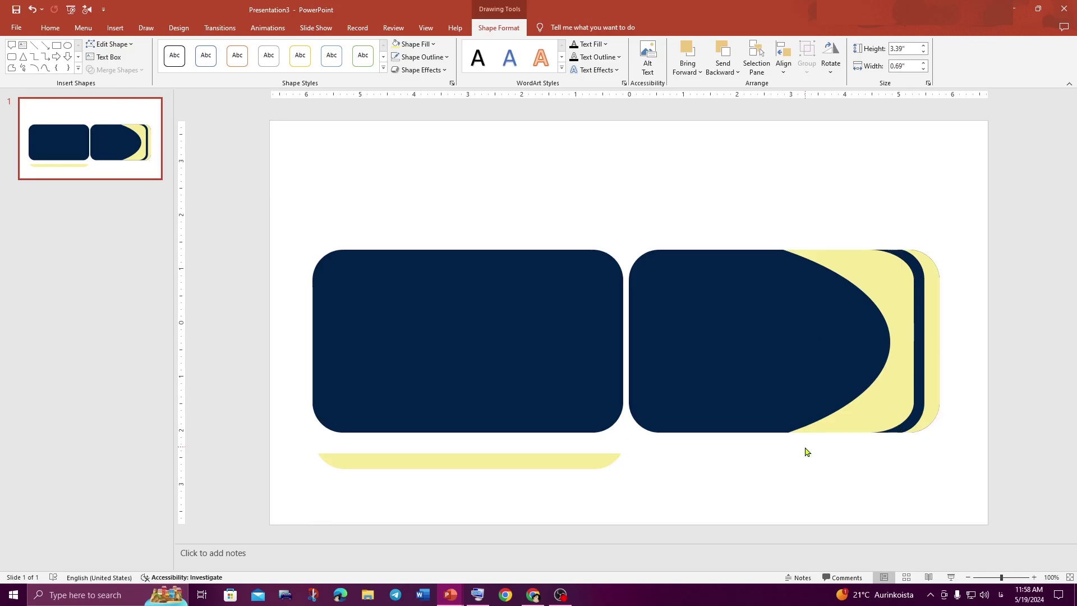
- Bring the yellow horizontal strip to the front and fit it onto the bottom edge of the left card
{"action": "left_click", "coordinate": [570, 461]}
{"action": "right_click", "coordinate": [570, 462]}
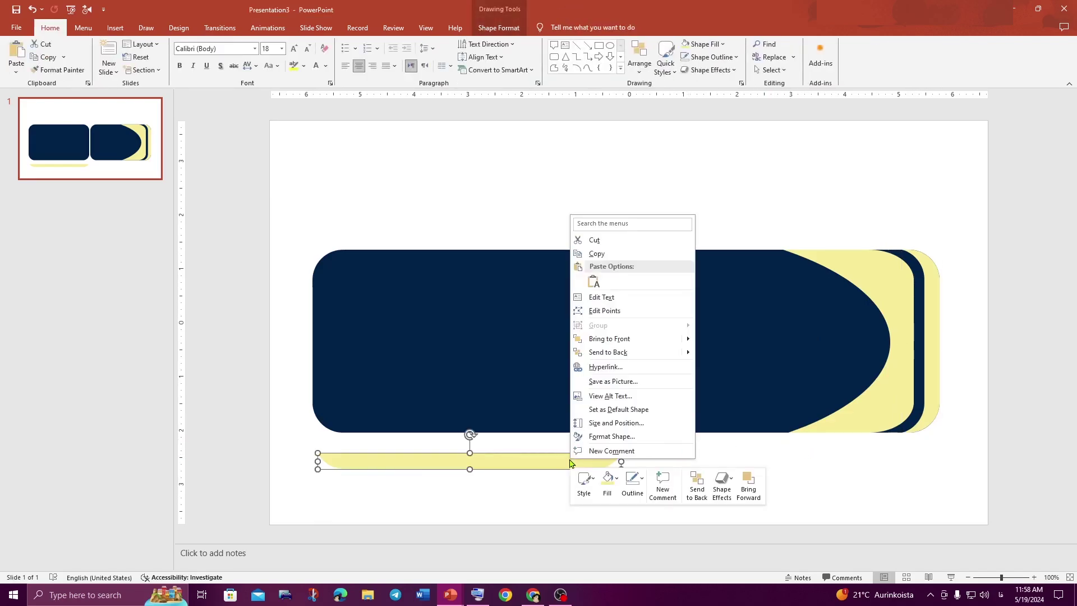
{"action": "left_click", "coordinate": [724, 342]}
{"action": "left_click_drag", "start_coordinate": [580, 461], "coordinate": [578, 424]}
{"action": "left_click", "coordinate": [517, 476]}
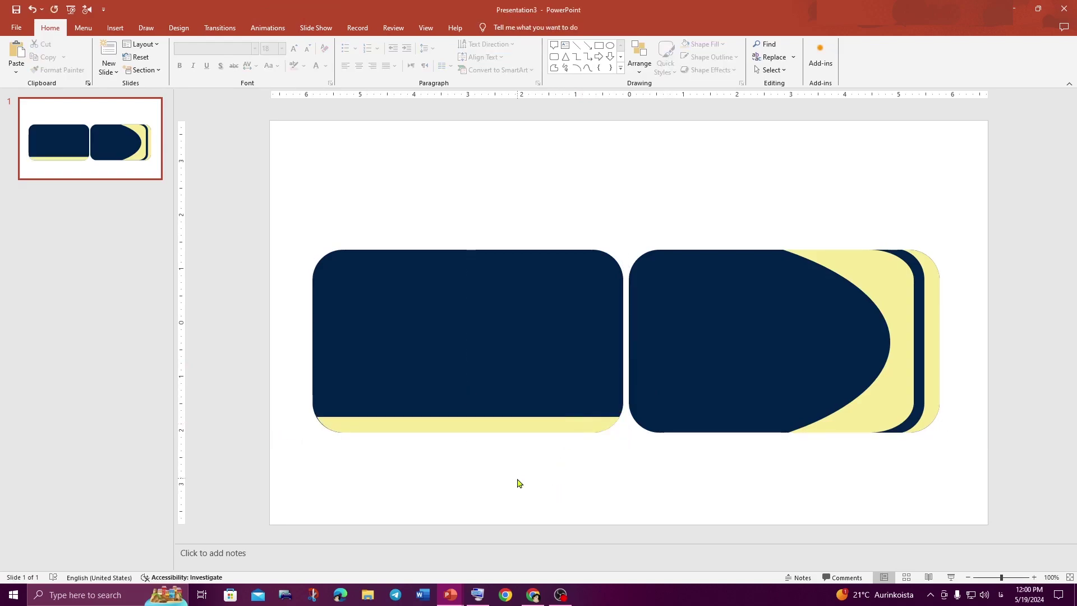
- Insert four icons from the icon library: a ringing phone, an envelope, a location pin and a doctor
{"action": "left_click", "coordinate": [110, 32]}
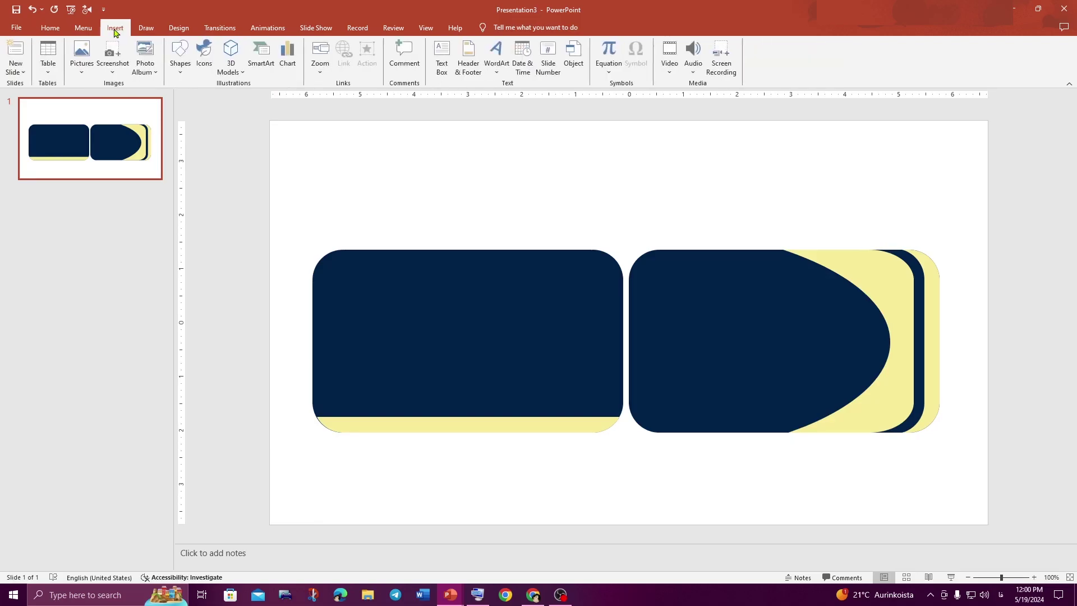
{"action": "left_click", "coordinate": [205, 57]}
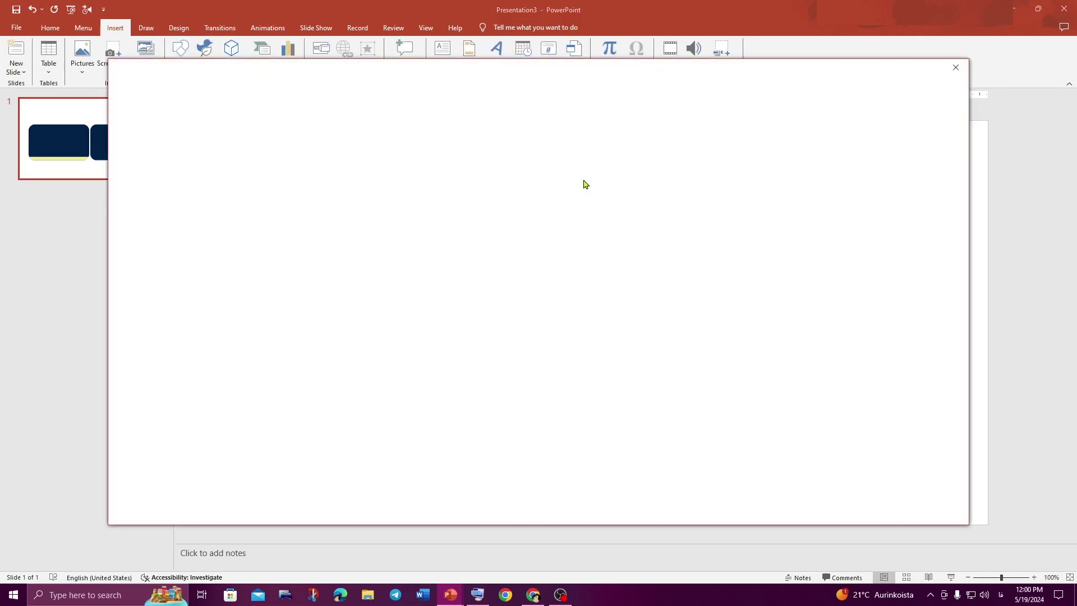
{"action": "left_click", "coordinate": [695, 152]}
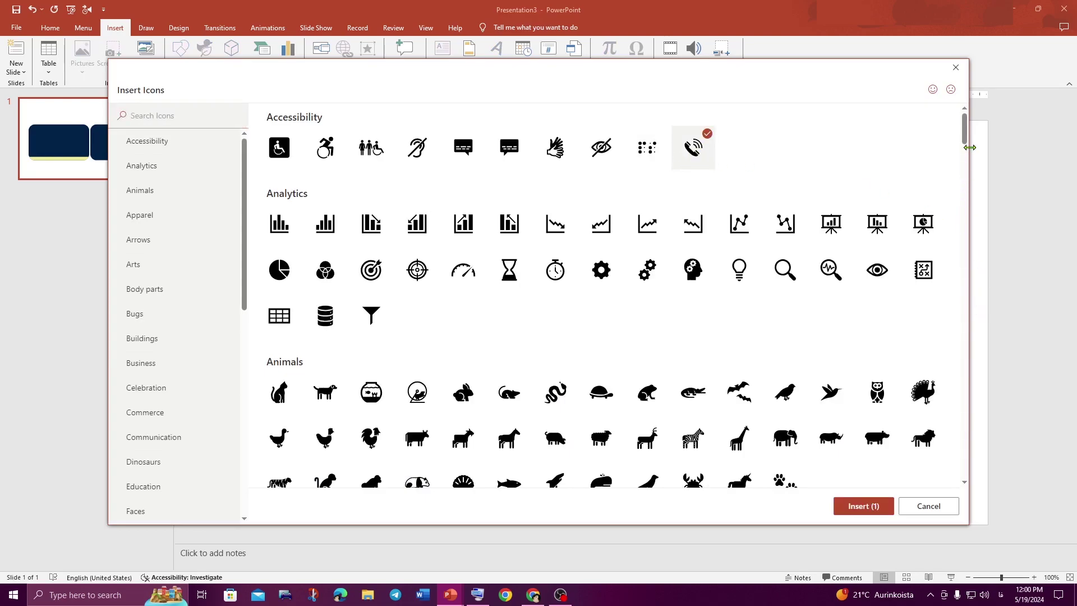
{"action": "left_click_drag", "start_coordinate": [963, 136], "coordinate": [983, 245]}
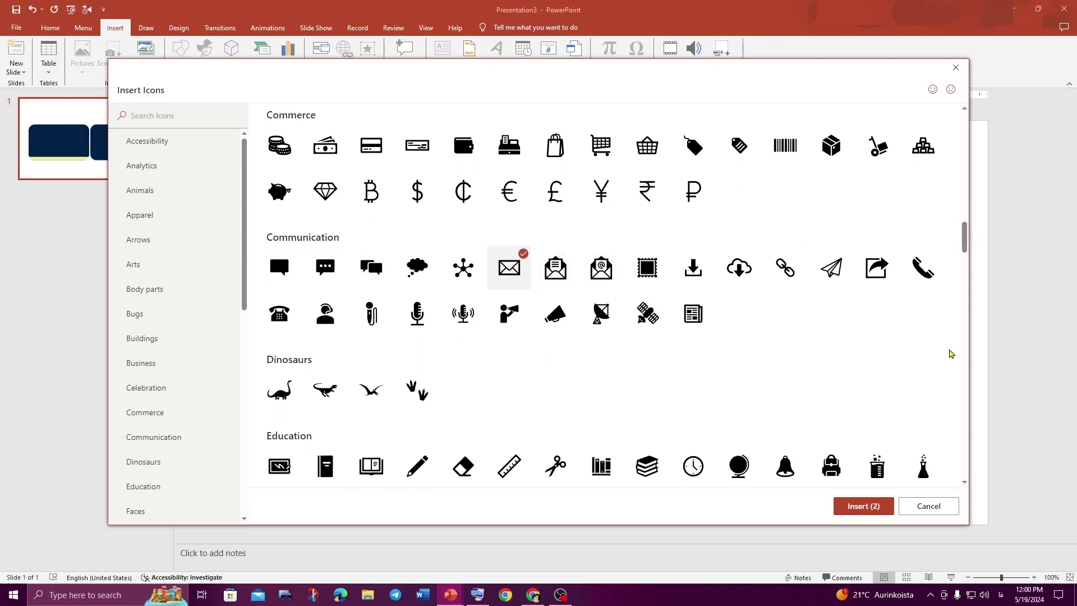
{"action": "left_click_drag", "start_coordinate": [965, 245], "coordinate": [983, 340]}
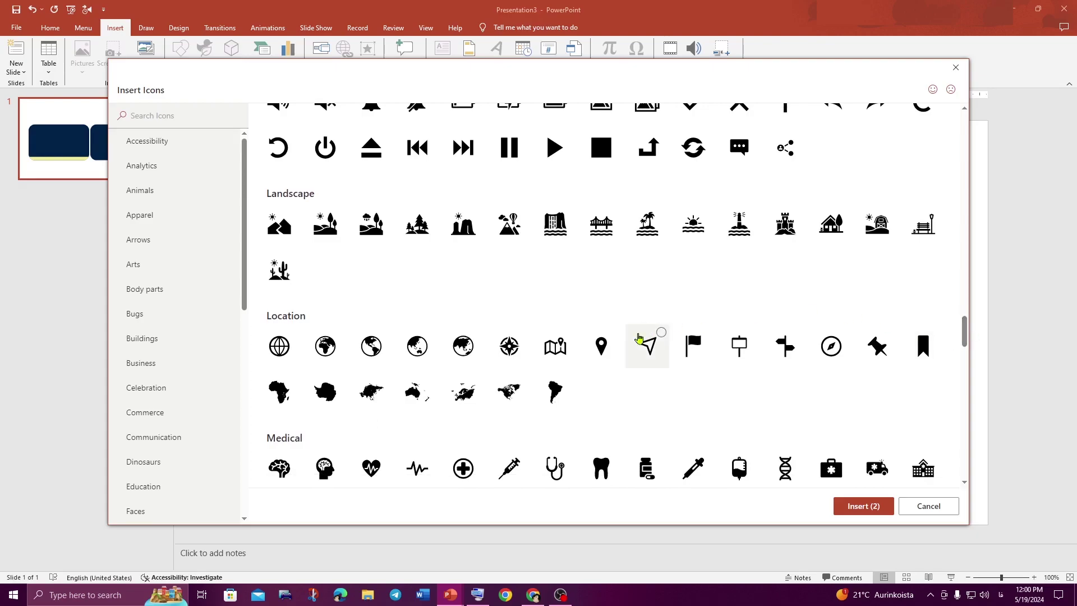
{"action": "left_click_drag", "start_coordinate": [964, 342], "coordinate": [974, 379]}
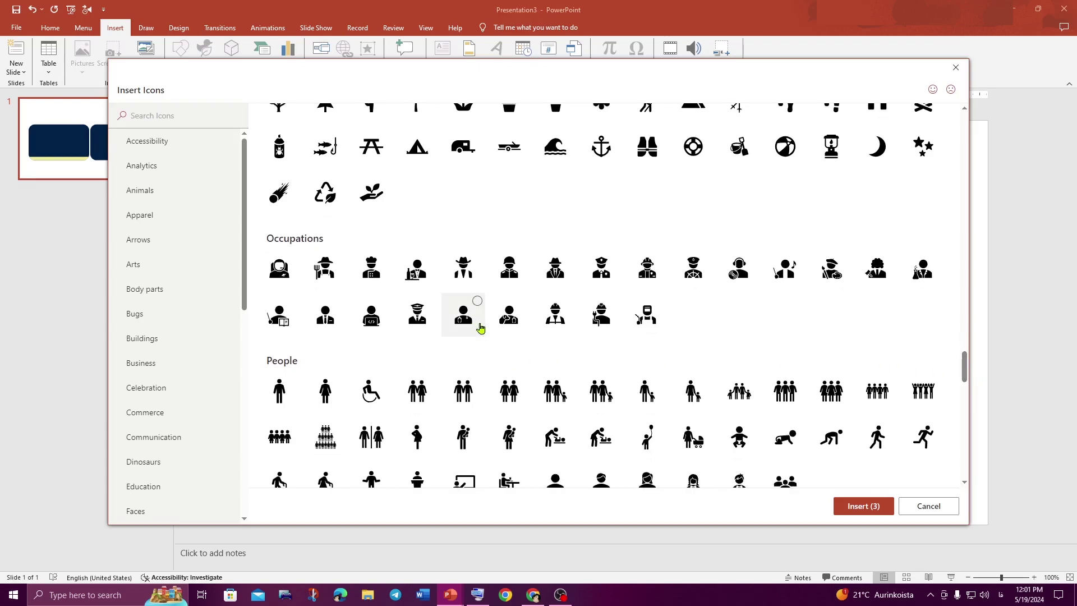
{"action": "left_click", "coordinate": [854, 506]}
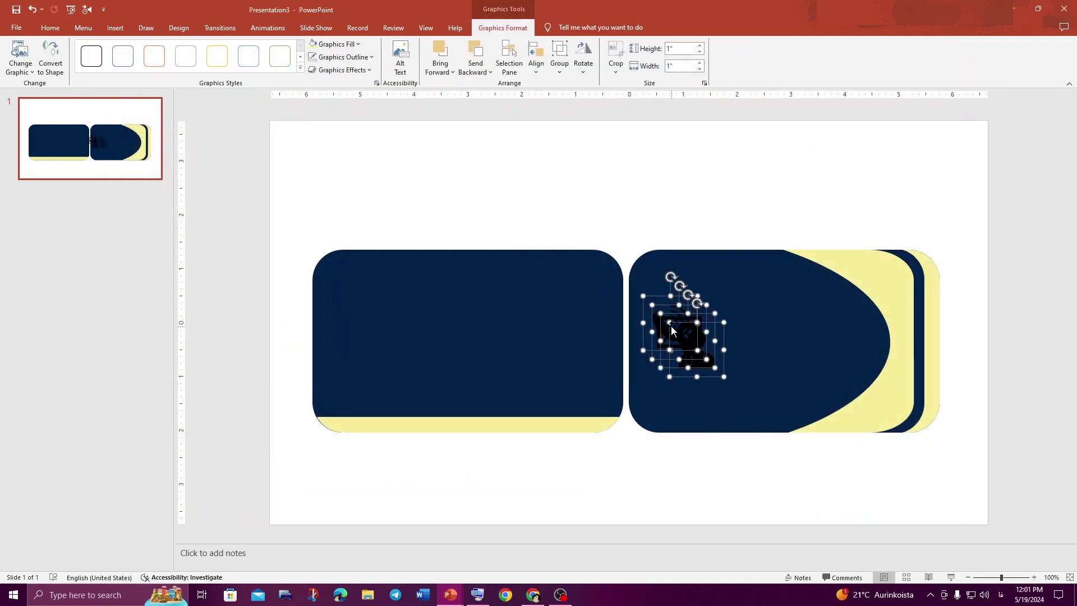
- Fill the four inserted icons with white and shrink them together to about 0.69" square
{"action": "left_click", "coordinate": [334, 56]}
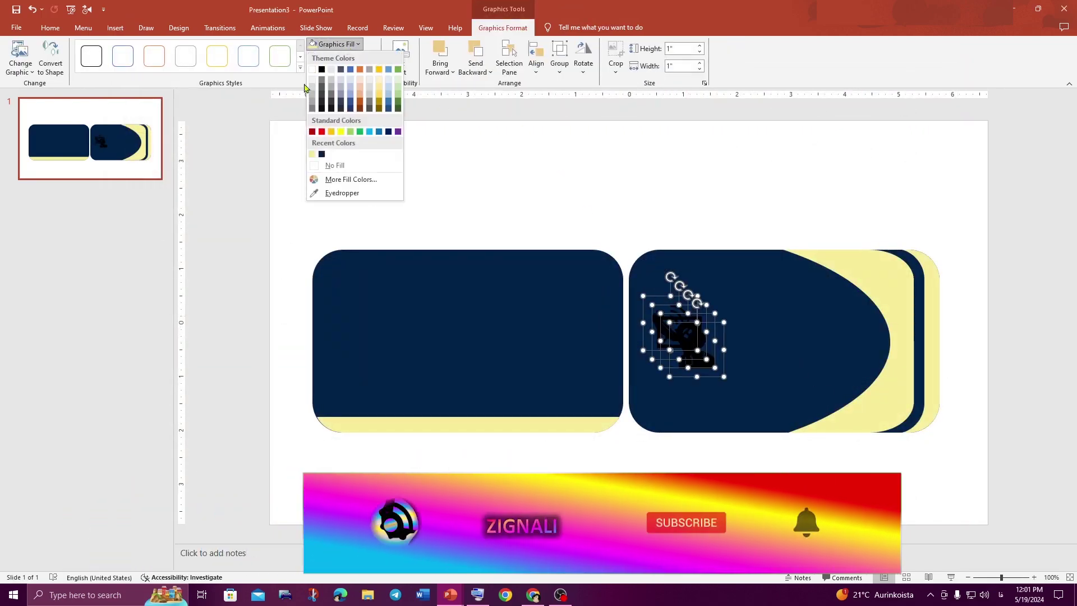
{"action": "left_click", "coordinate": [313, 75]}
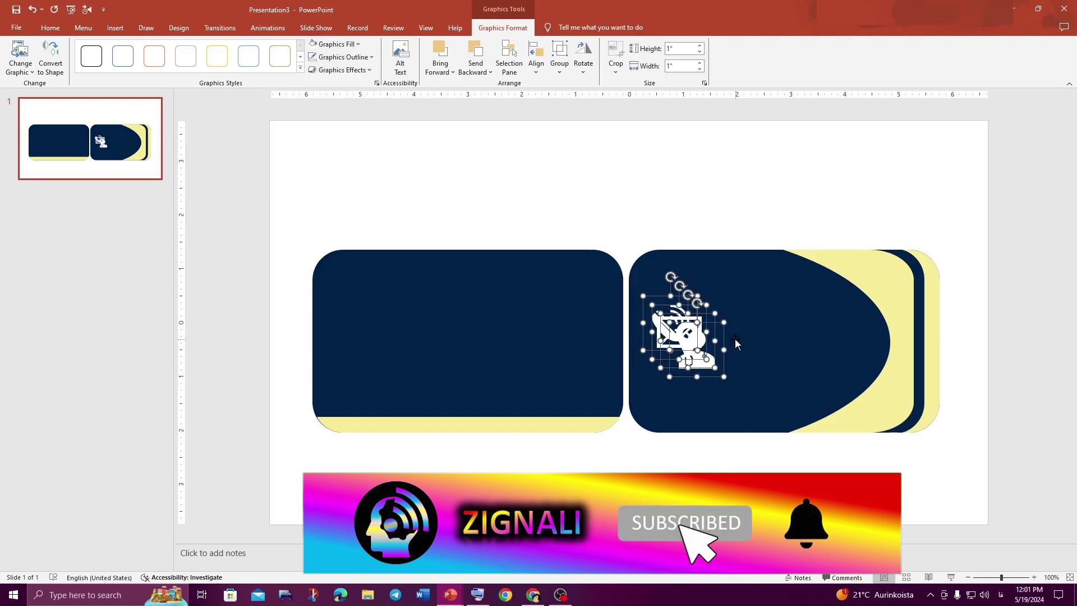
{"action": "left_click_drag", "start_coordinate": [723, 379], "coordinate": [707, 350]}
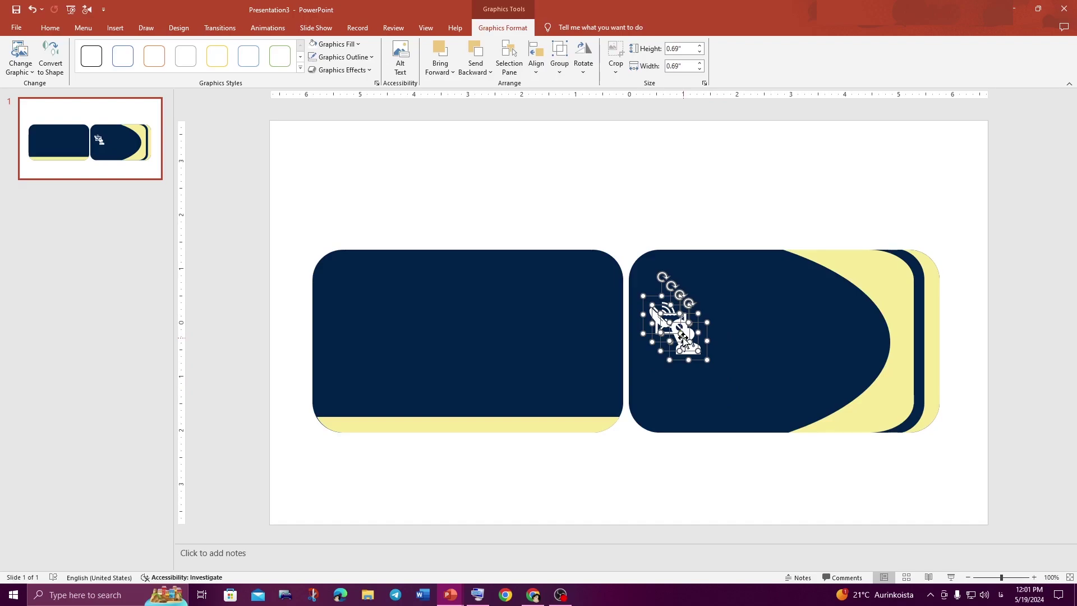
- Move the icons onto the left card and spread them apart, with the phone above the envelope and away from the pin and doctor
{"action": "left_click_drag", "start_coordinate": [683, 336], "coordinate": [576, 381]}
{"action": "left_click", "coordinate": [624, 219]}
{"action": "left_click_drag", "start_coordinate": [546, 334], "coordinate": [507, 365]}
{"action": "left_click_drag", "start_coordinate": [528, 320], "coordinate": [503, 304]}
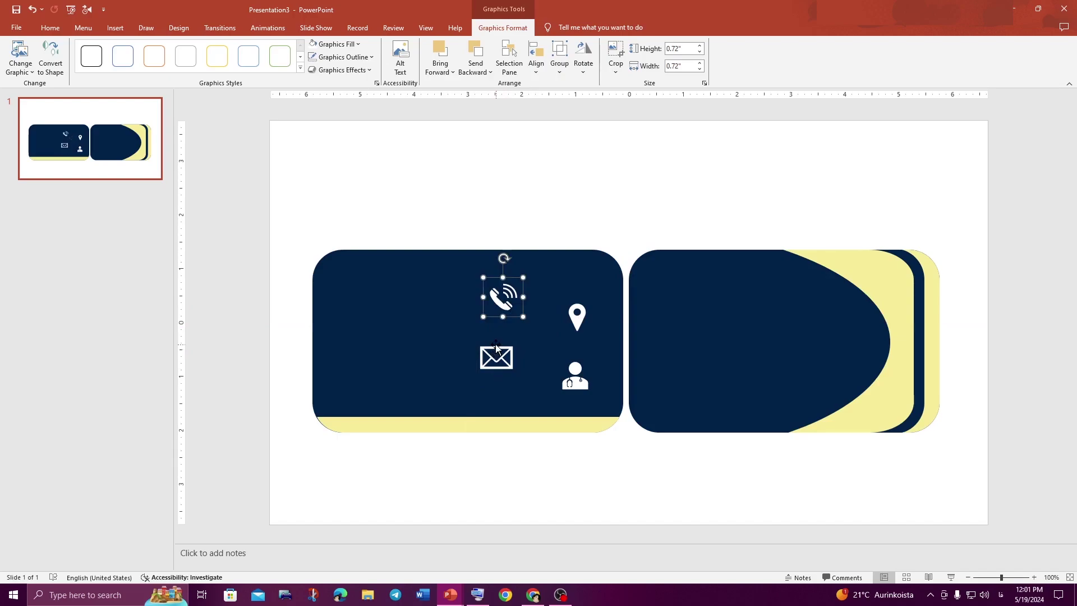
- Arrange the icons in one column on the left card, ordered doctor, phone, envelope and location pin, and shrink them slightly
{"action": "left_click_drag", "start_coordinate": [497, 349], "coordinate": [503, 349]}
{"action": "left_click_drag", "start_coordinate": [575, 320], "coordinate": [572, 337]}
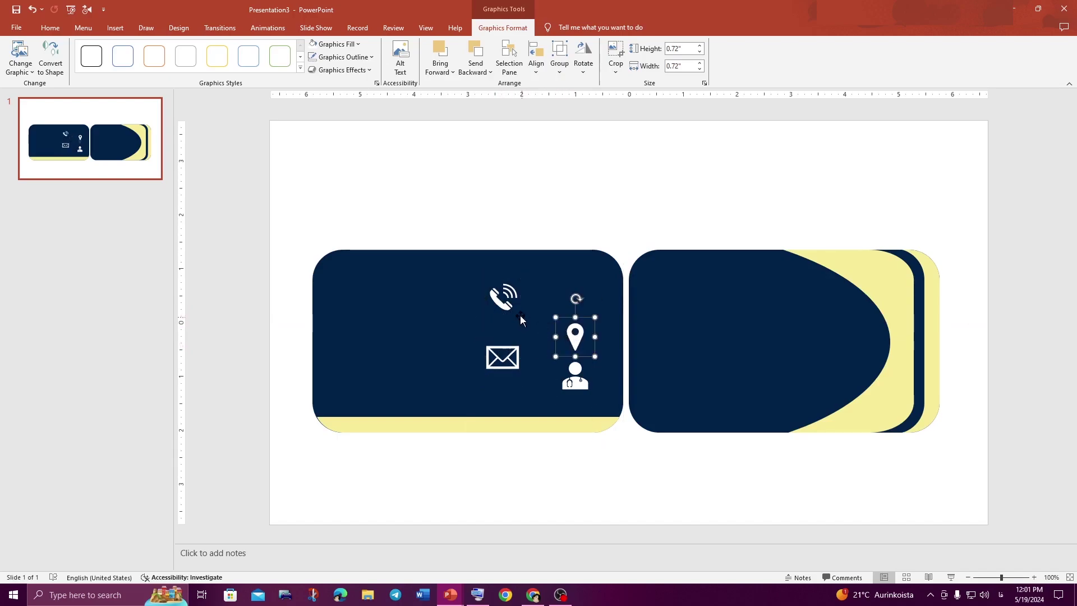
{"action": "left_click_drag", "start_coordinate": [504, 307], "coordinate": [574, 307]}
{"action": "left_click_drag", "start_coordinate": [578, 383], "coordinate": [517, 395]}
{"action": "left_click_drag", "start_coordinate": [507, 350], "coordinate": [525, 353]}
{"action": "left_click", "coordinate": [562, 226]}
{"action": "left_click_drag", "start_coordinate": [578, 241], "coordinate": [460, 469]}
{"action": "left_click_drag", "start_coordinate": [534, 414], "coordinate": [524, 404]}
{"action": "left_click", "coordinate": [511, 470]}
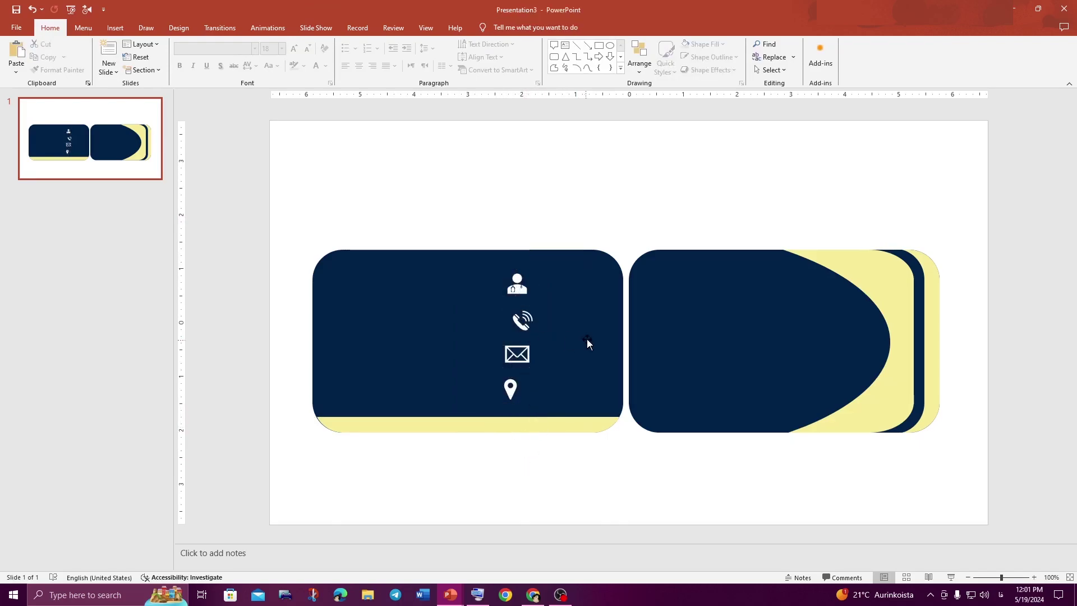
- Draw a circle about 0.41" in diameter on the left card, beside the doctor icon
{"action": "left_click", "coordinate": [621, 69]}
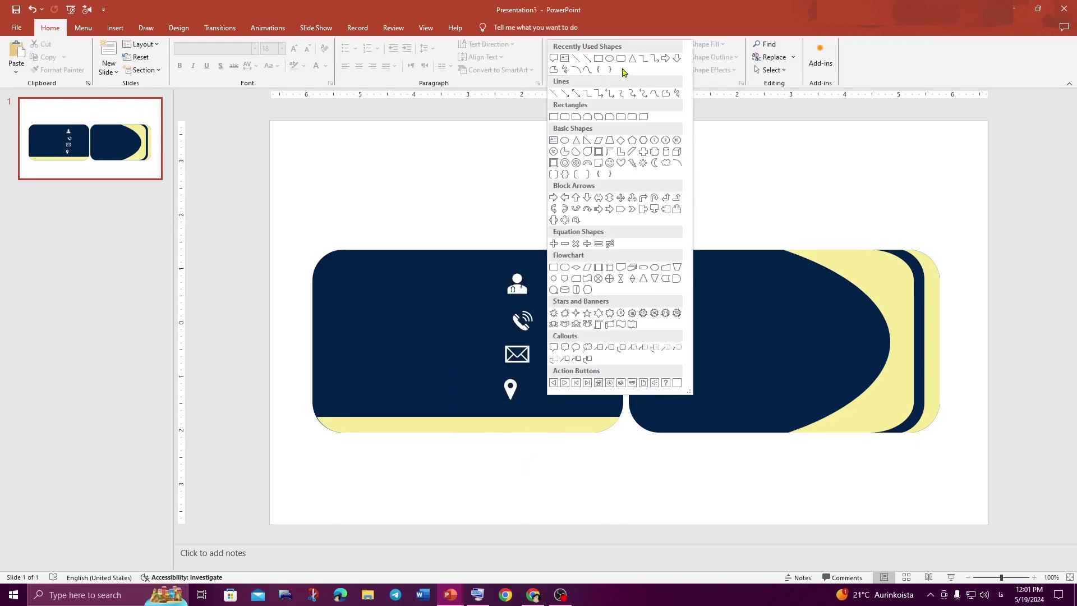
{"action": "left_click", "coordinate": [609, 58]}
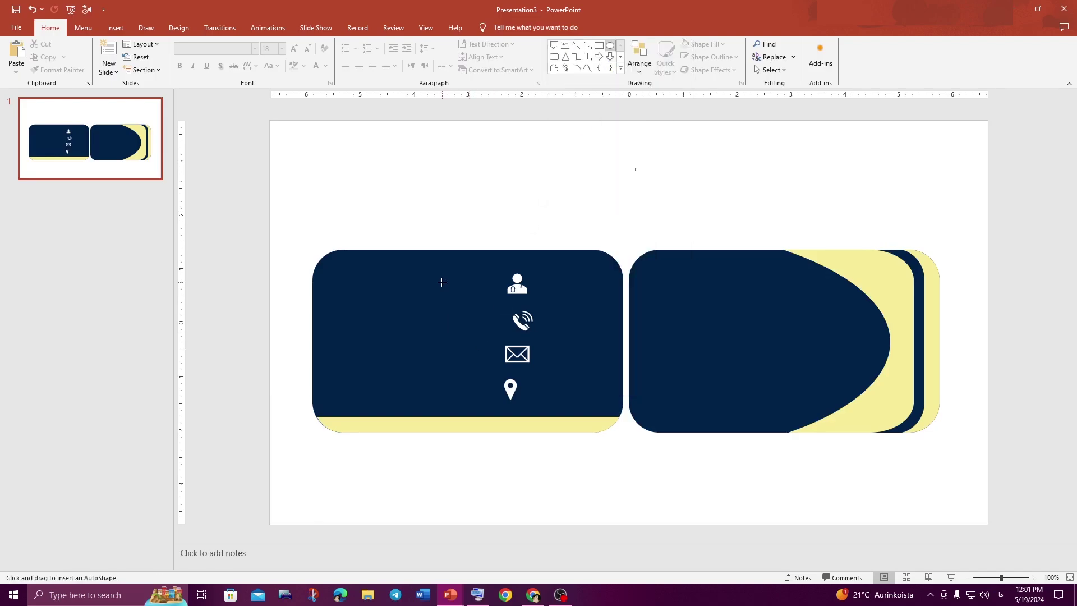
{"action": "mouse_move", "coordinate": [469, 310]}
{"action": "left_mouse_down"}
{"action": "mouse_move", "coordinate": [462, 291]}
{"action": "mouse_move", "coordinate": [478, 291]}
{"action": "left_mouse_up"}
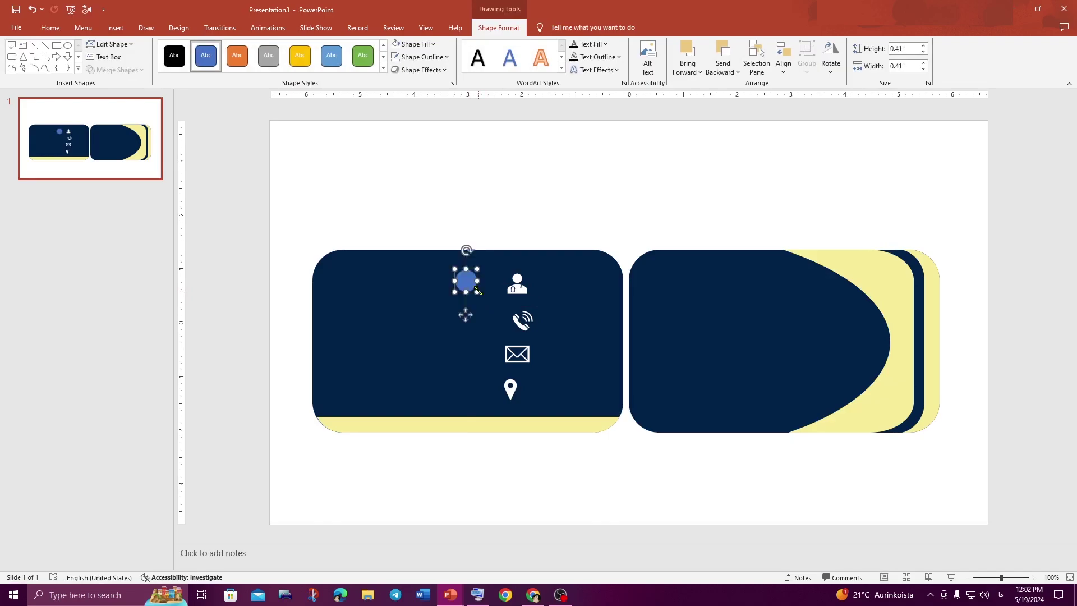
- Enlarge the circle to about 0.47" and duplicate it three times in an evenly spaced column, one circle beside each icon
{"action": "scroll", "coordinate": [476, 288], "scroll_direction": "up", "scroll_amount": 5, "text": "ctrl"}
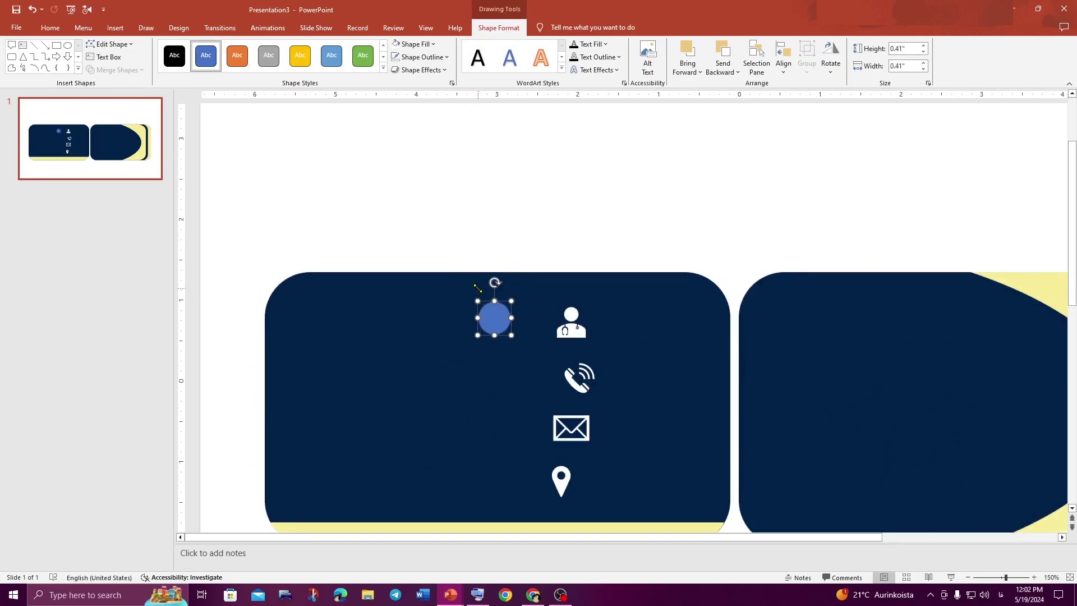
{"action": "scroll", "coordinate": [489, 281], "scroll_direction": "down", "scroll_amount": 3}
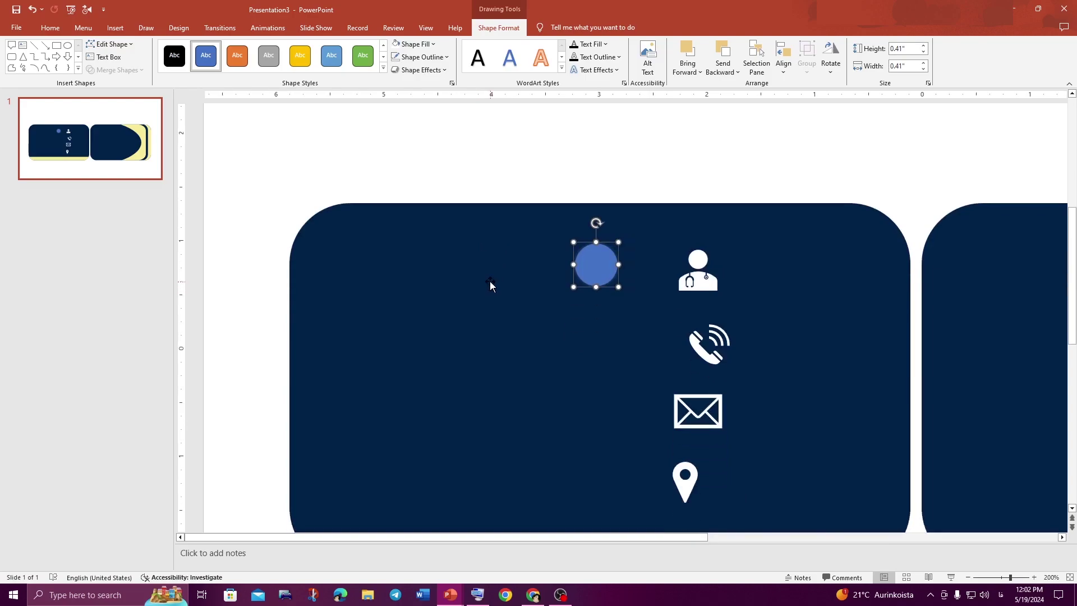
{"action": "left_click_drag", "start_coordinate": [617, 260], "coordinate": [599, 313]}
{"action": "key", "text": "ctrl+d"}
{"action": "key", "text": "ctrl+d"}
{"action": "key", "text": "ctrl+d"}
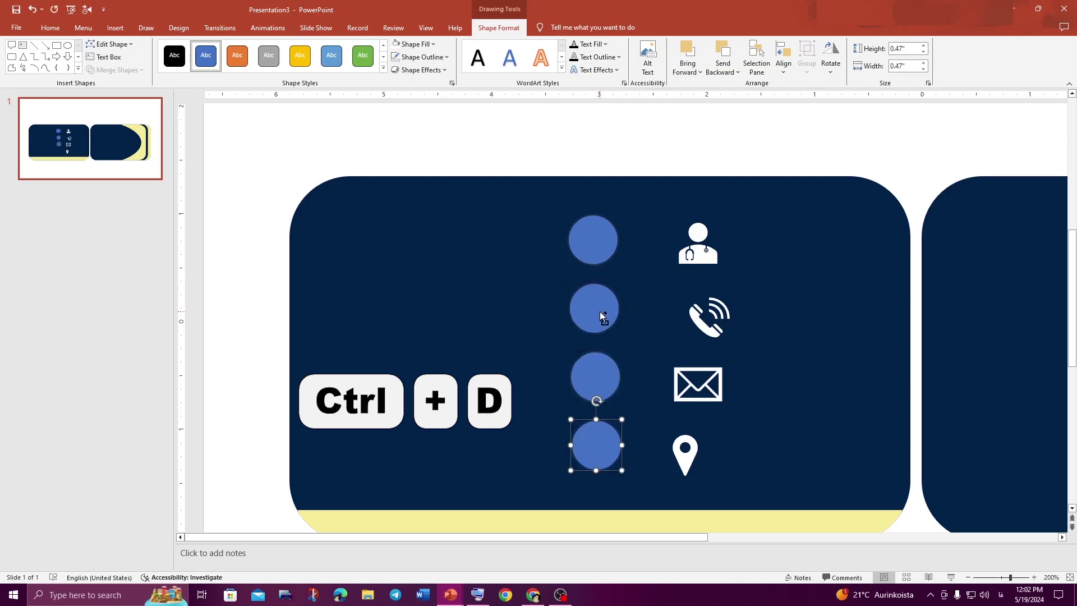
- Select the doctor, phone, envelope and location pin icons together, leaving the card background out of the selection
{"action": "left_click", "coordinate": [695, 255]}
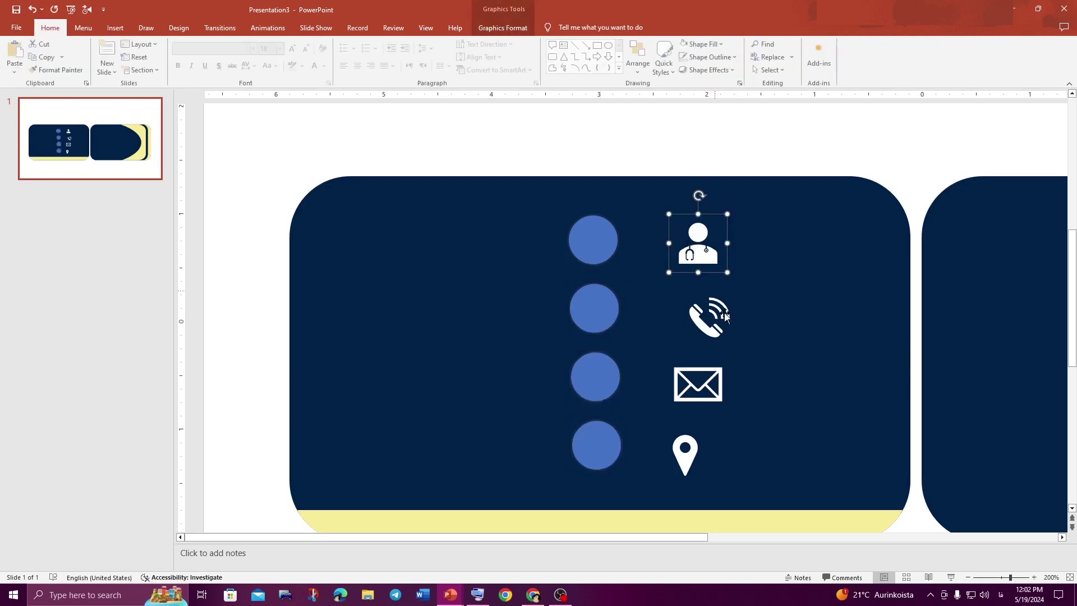
{"action": "left_click", "coordinate": [711, 332], "text": "shift"}
{"action": "left_click", "coordinate": [701, 396], "text": "shift"}
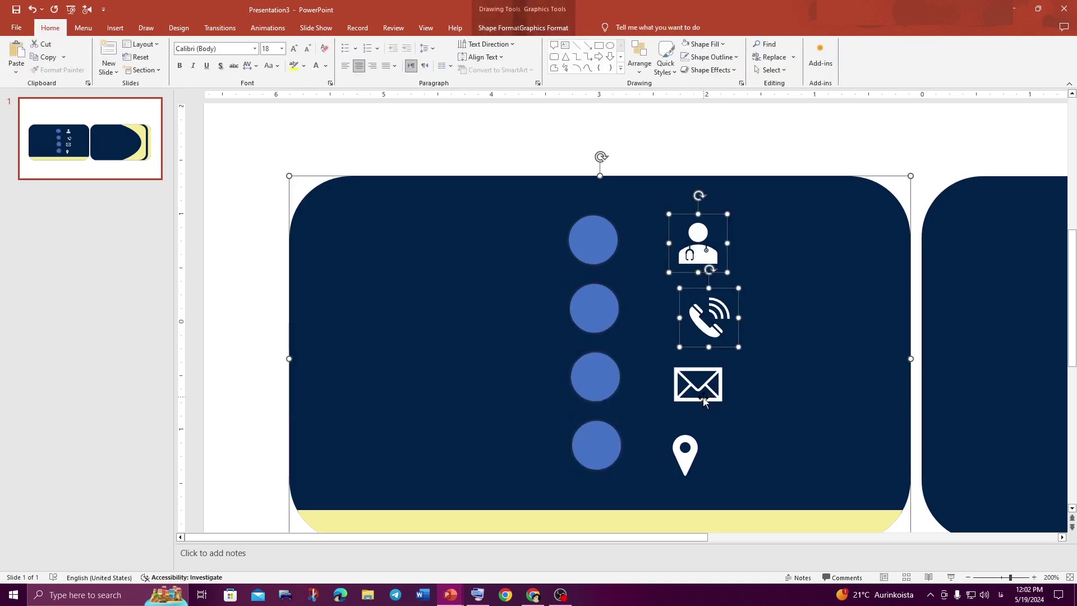
{"action": "left_click", "coordinate": [705, 373], "text": "shift"}
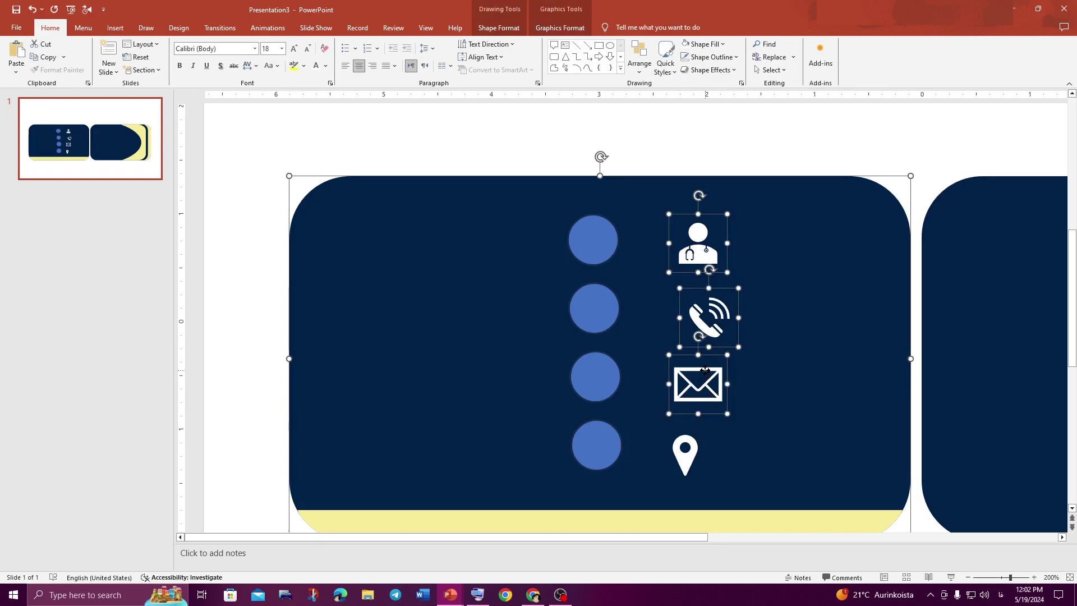
{"action": "left_click", "coordinate": [810, 397], "text": "shift"}
{"action": "left_click", "coordinate": [687, 455], "text": "shift"}
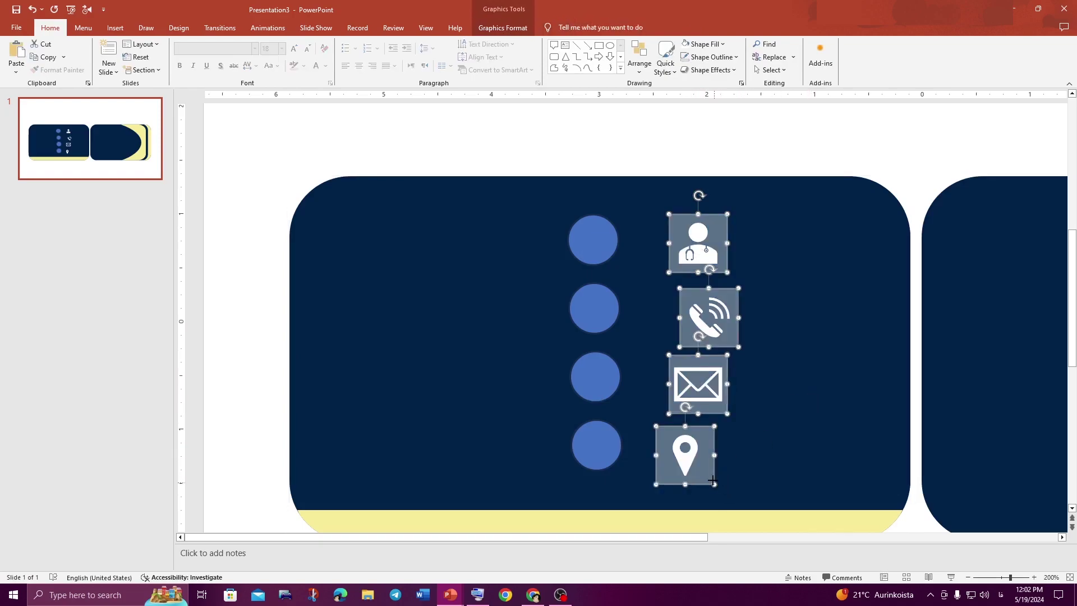